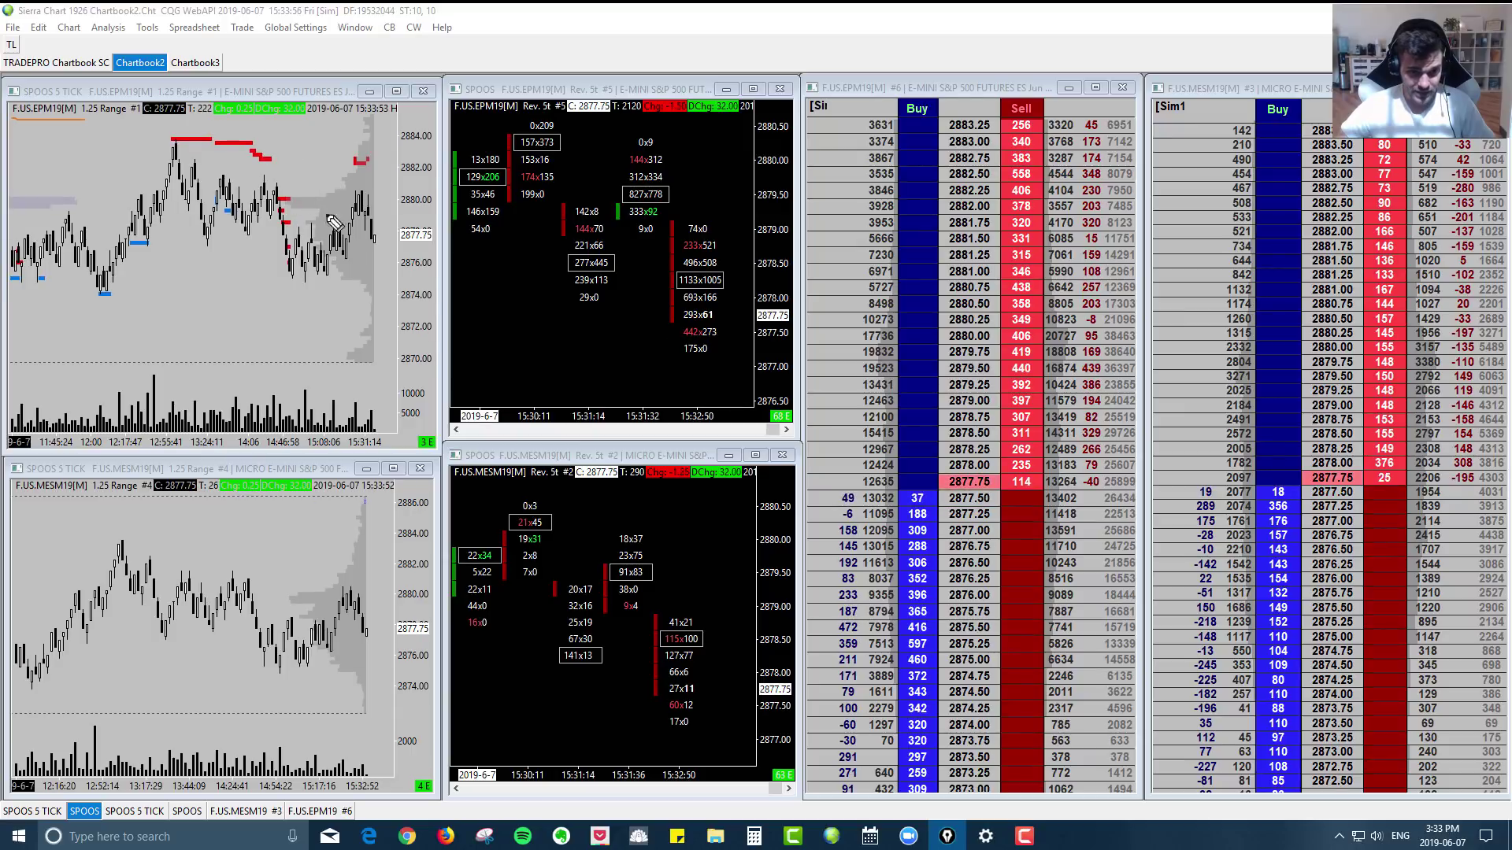
Circle the EPM19 and MESM19 chart symbols and both S&P ladder titles, then clear the circles.
mouse_move(24, 506)
left_mouse_down()
mouse_move(87, 504)
mouse_move(28, 489)
mouse_move(63, 515)
left_mouse_up()
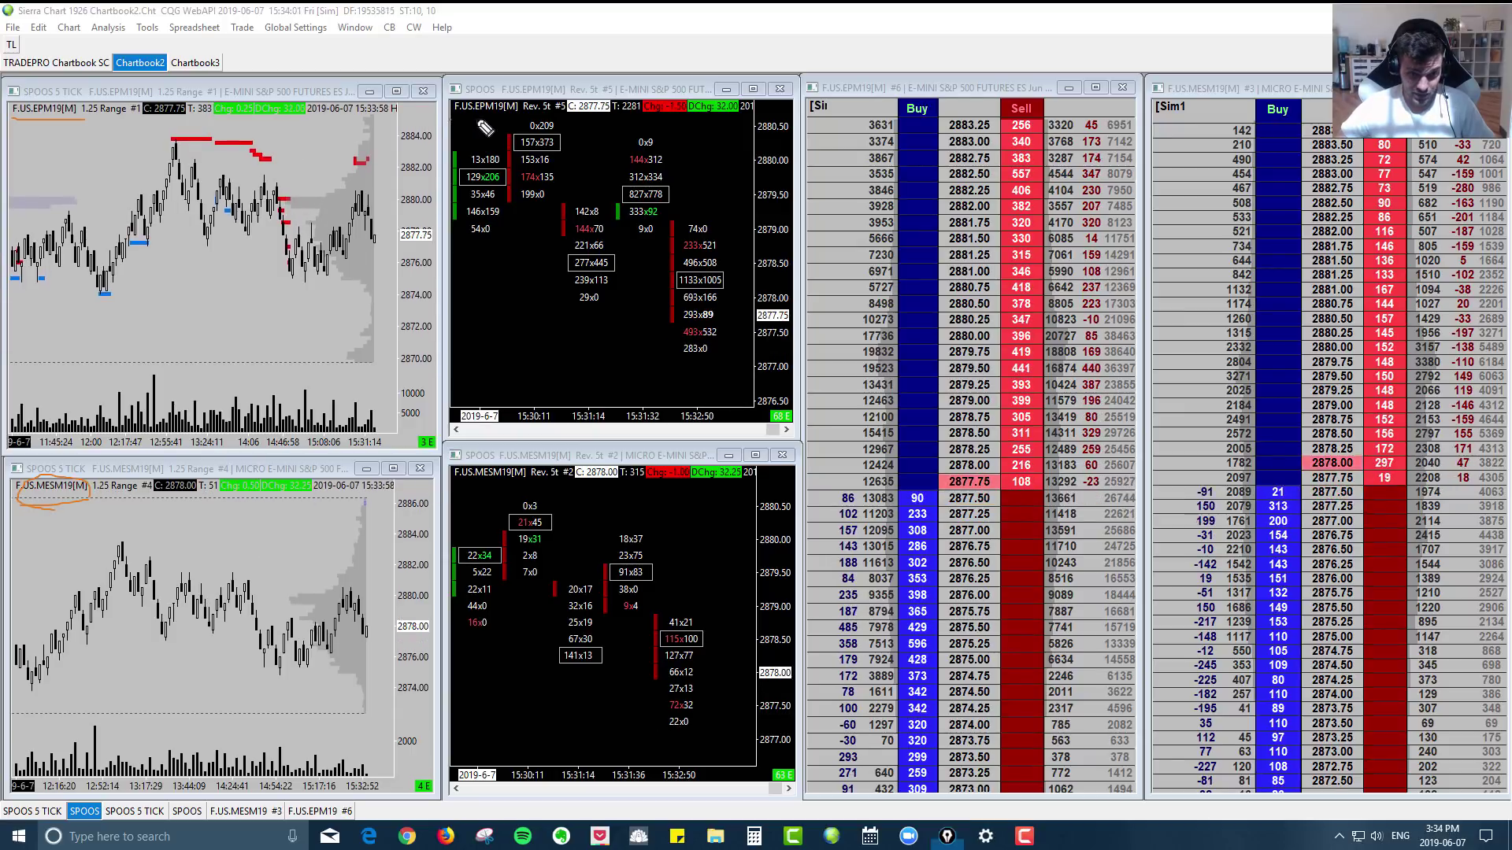
left_click_drag(496, 120, 522, 111)
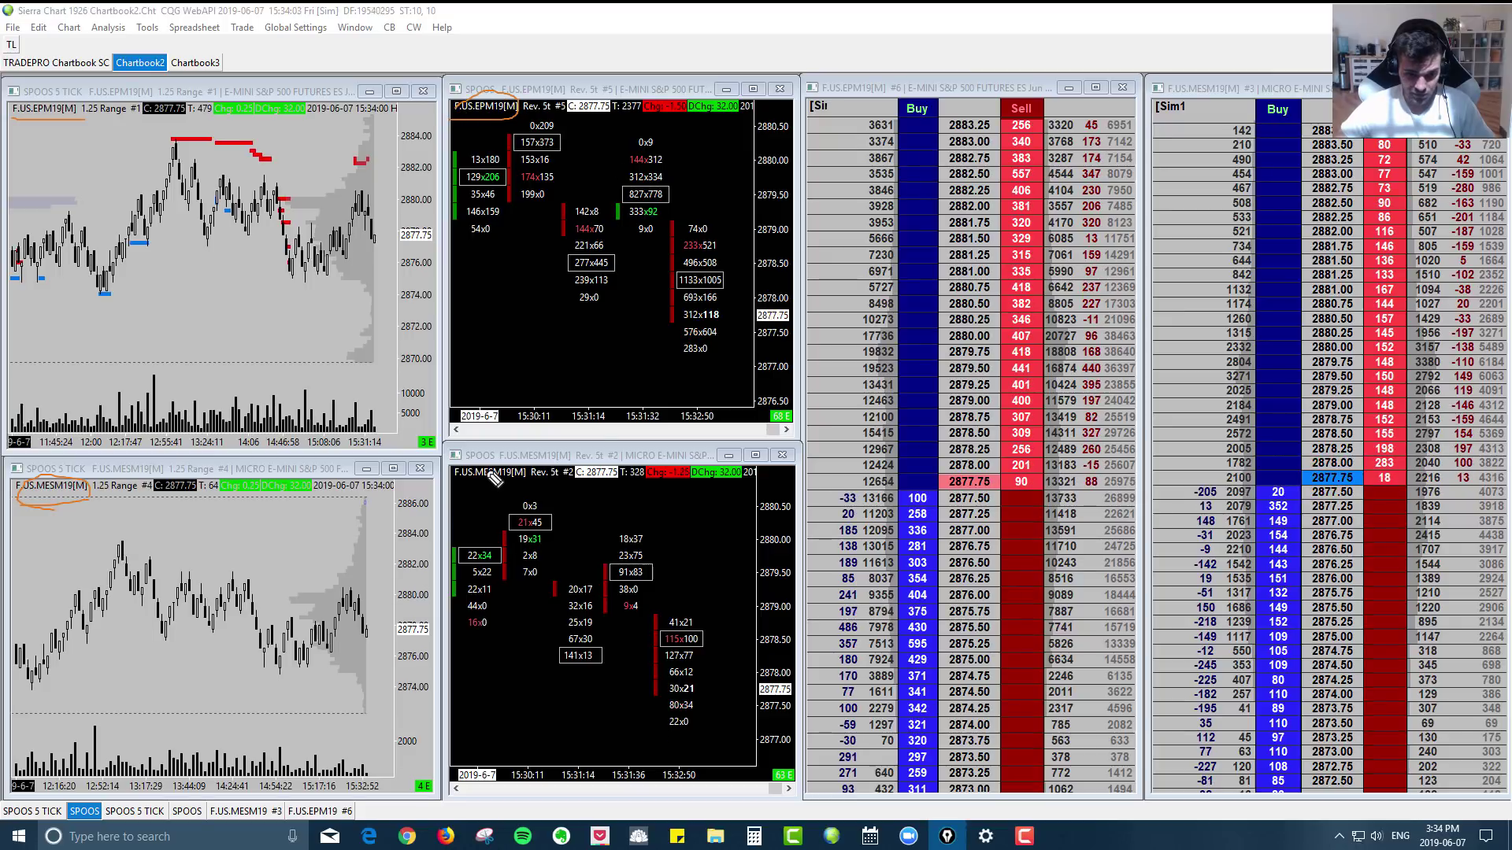
left_click_drag(508, 463, 521, 501)
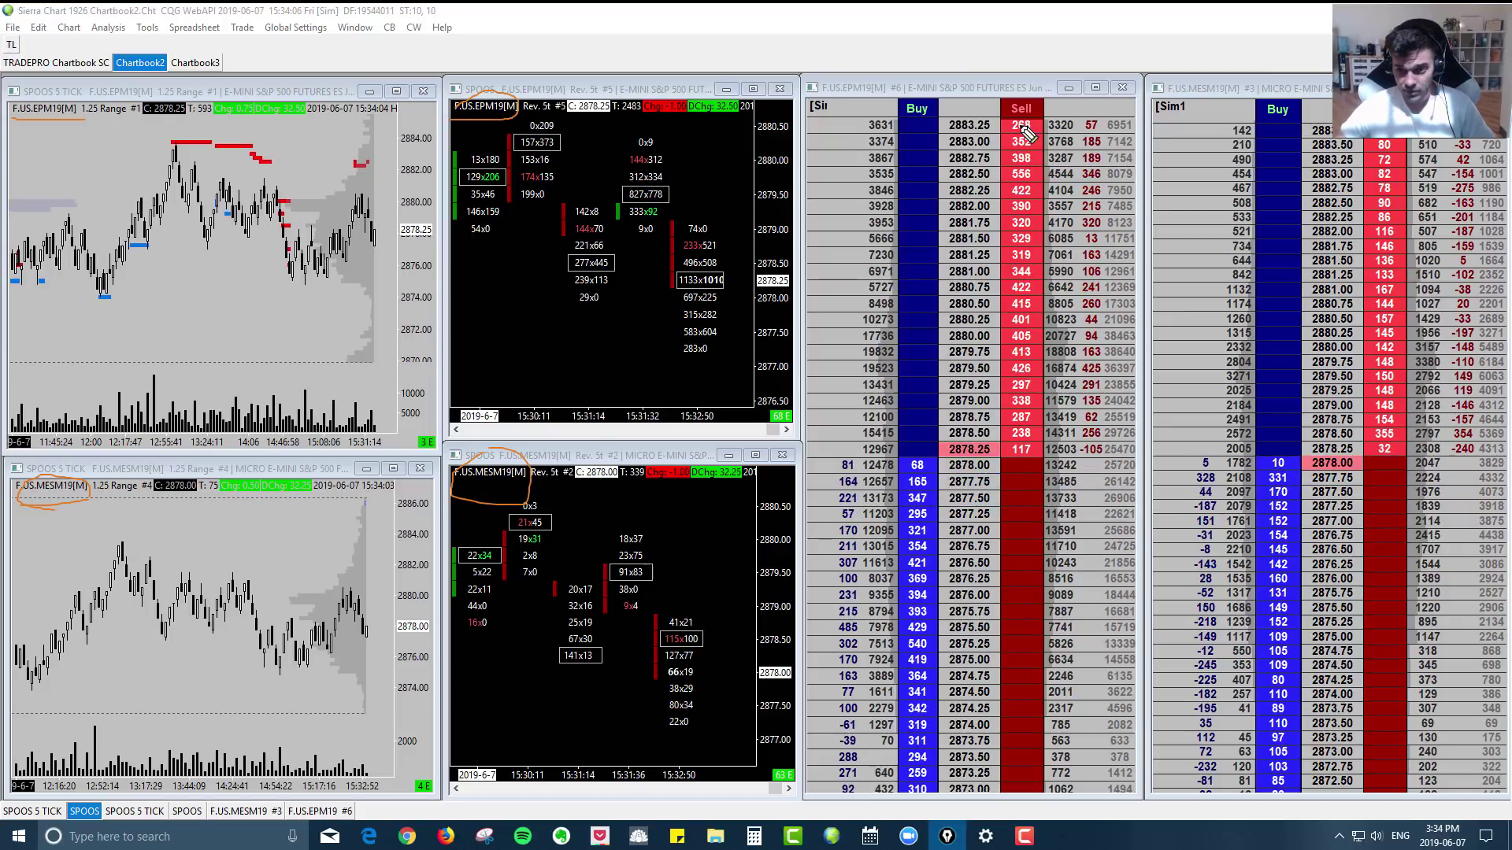
mouse_move(817, 92)
left_mouse_down()
mouse_move(859, 79)
mouse_move(888, 124)
left_mouse_up()
mouse_move(1220, 81)
left_mouse_down()
mouse_move(1227, 117)
mouse_move(1215, 87)
left_mouse_up()
key("Escape")
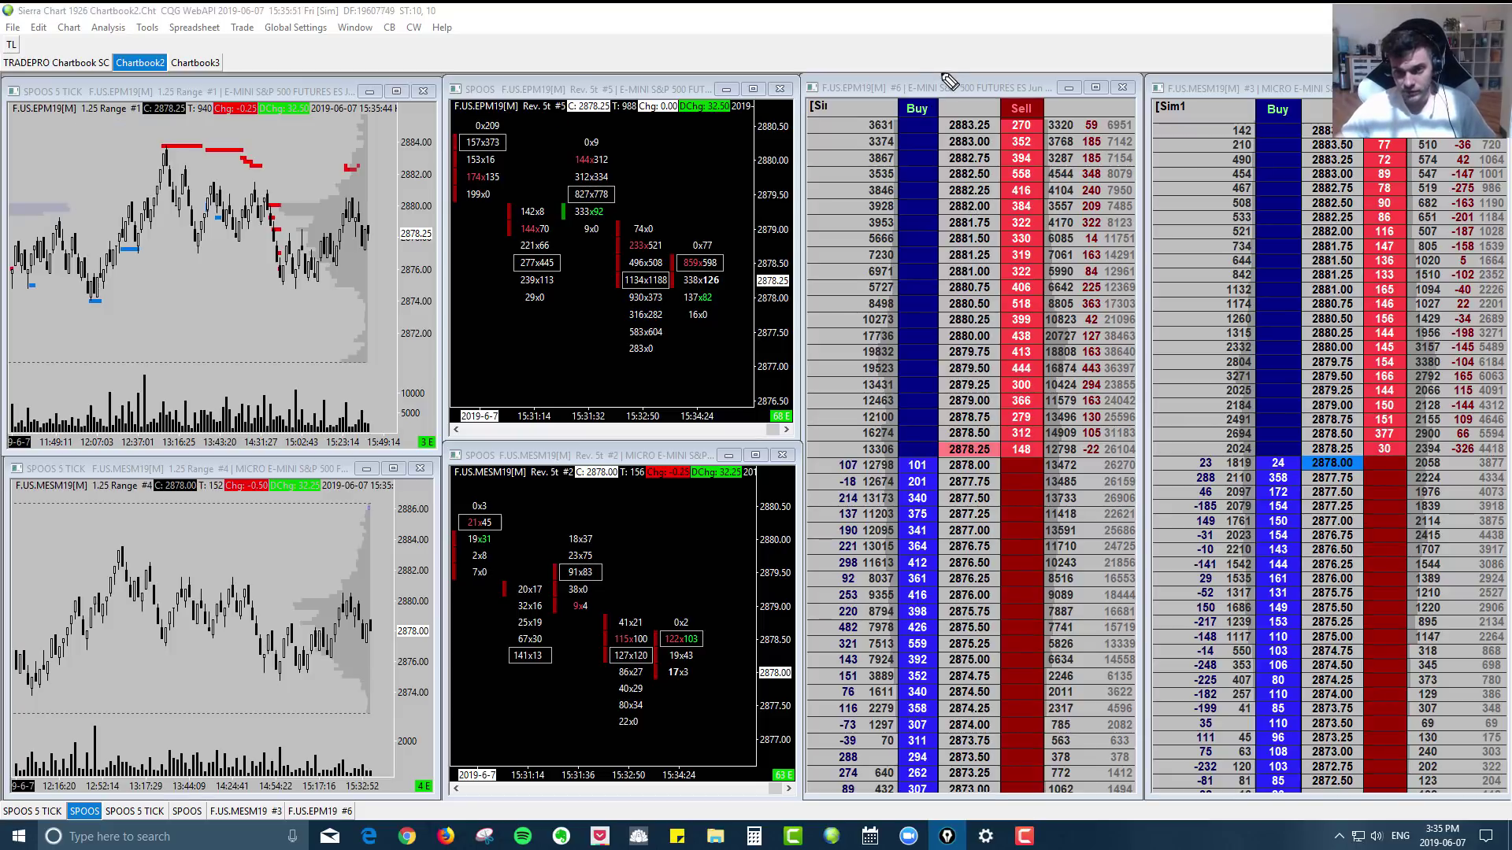
Circle the E-mini and Micro S&P ladder titles and mark their sell columns, then clear the marks.
mouse_move(949, 81)
left_mouse_down()
mouse_move(884, 97)
mouse_move(929, 69)
left_mouse_up()
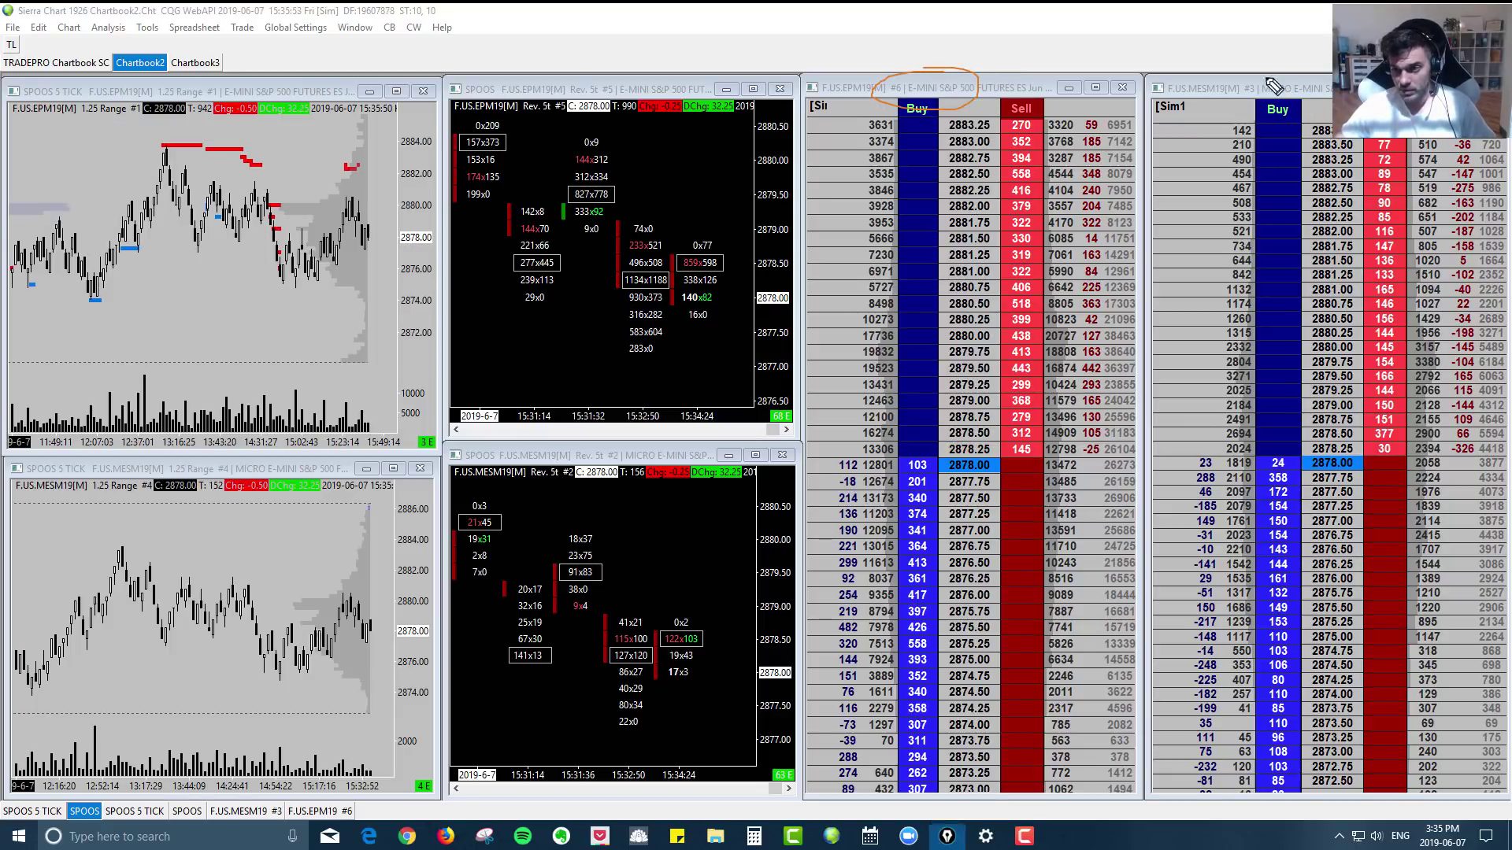
mouse_move(1273, 85)
left_mouse_down()
mouse_move(1228, 116)
mouse_move(1285, 80)
left_mouse_up()
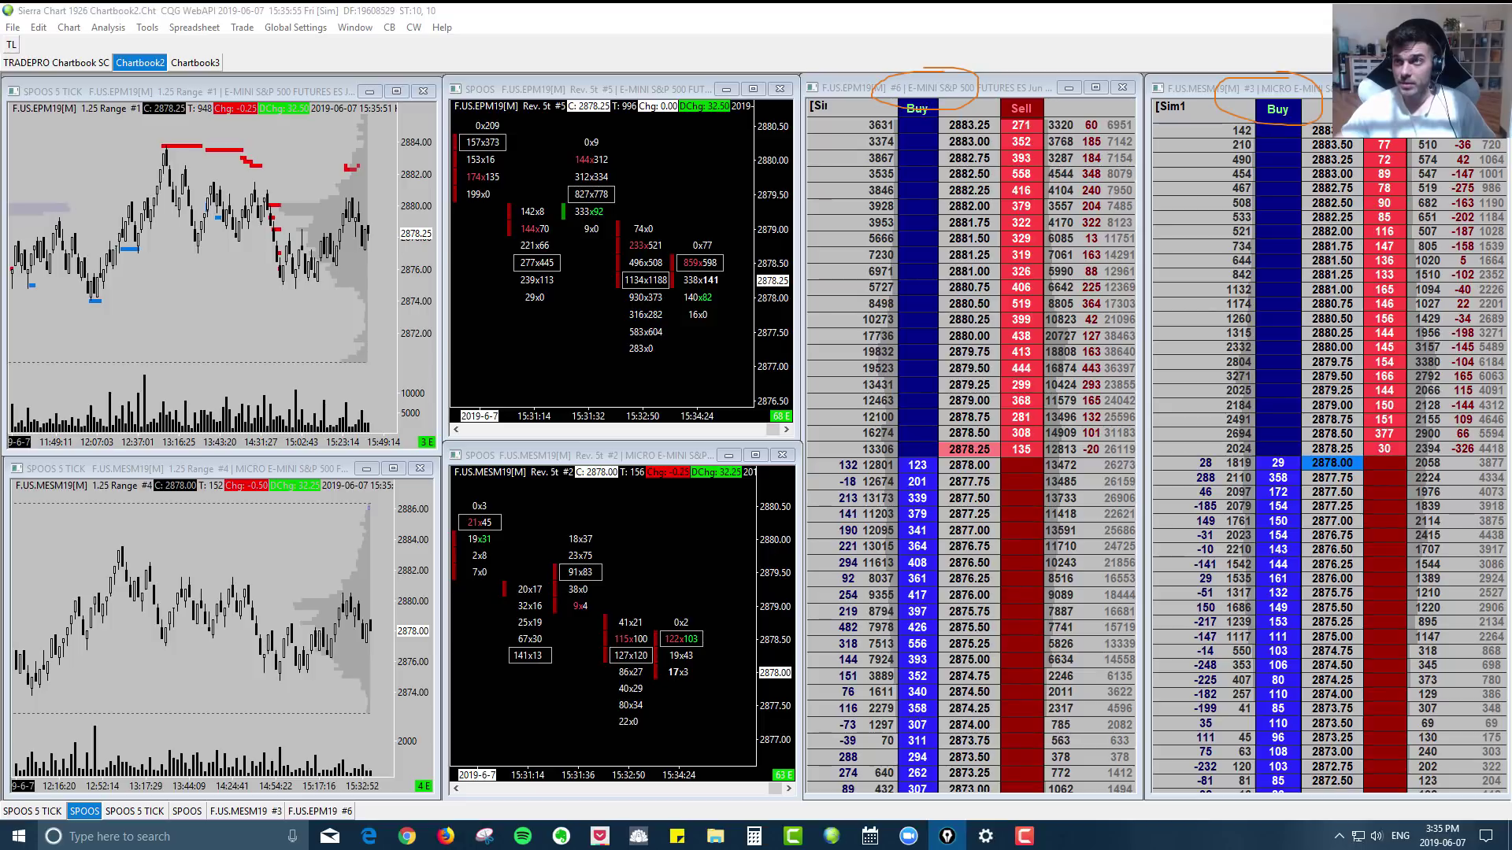
key("Escape")
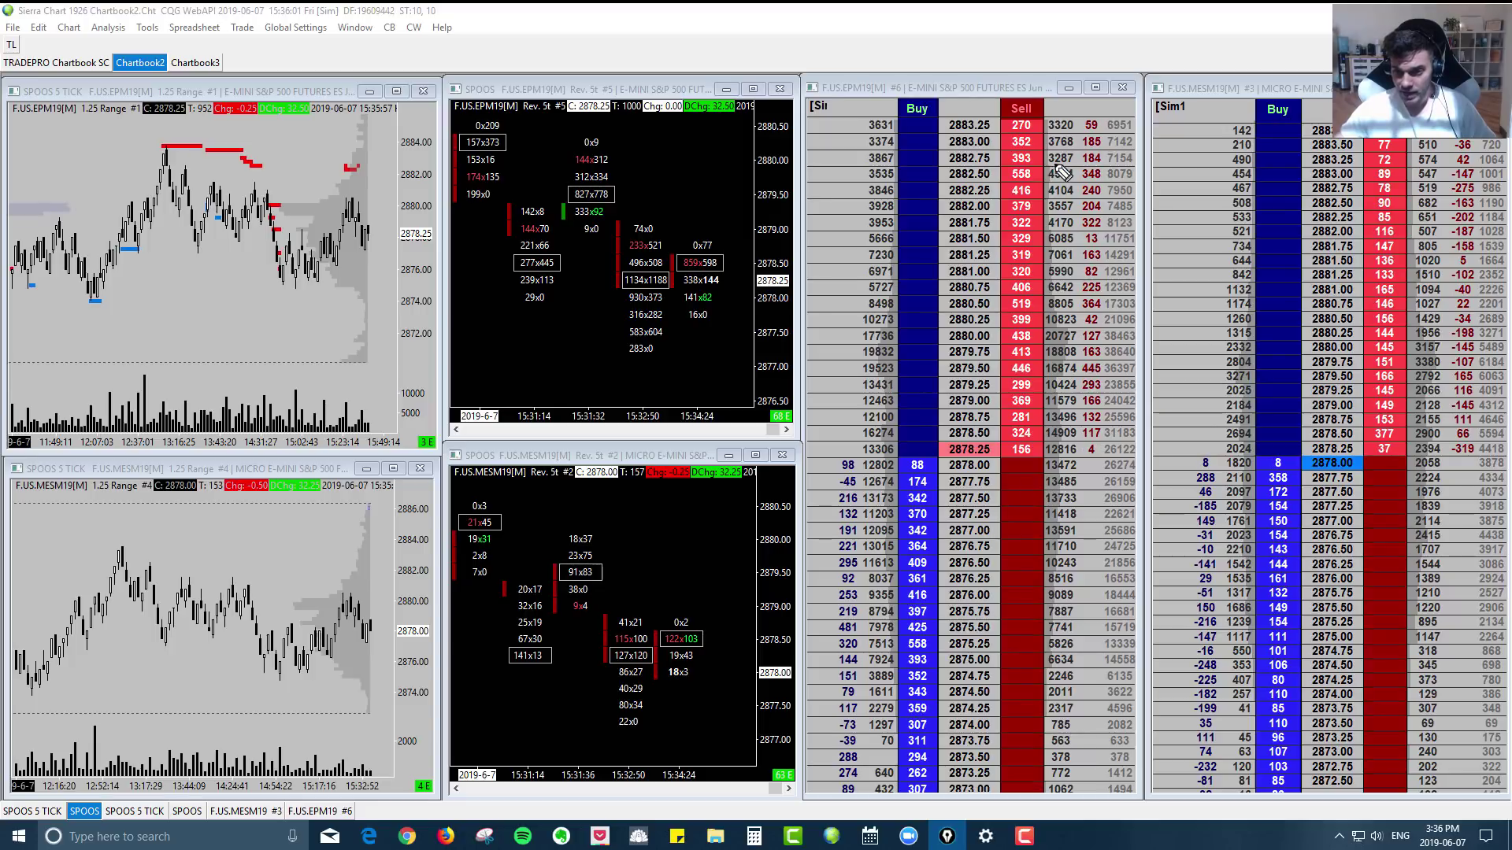
left_click_drag(1057, 161, 1064, 445)
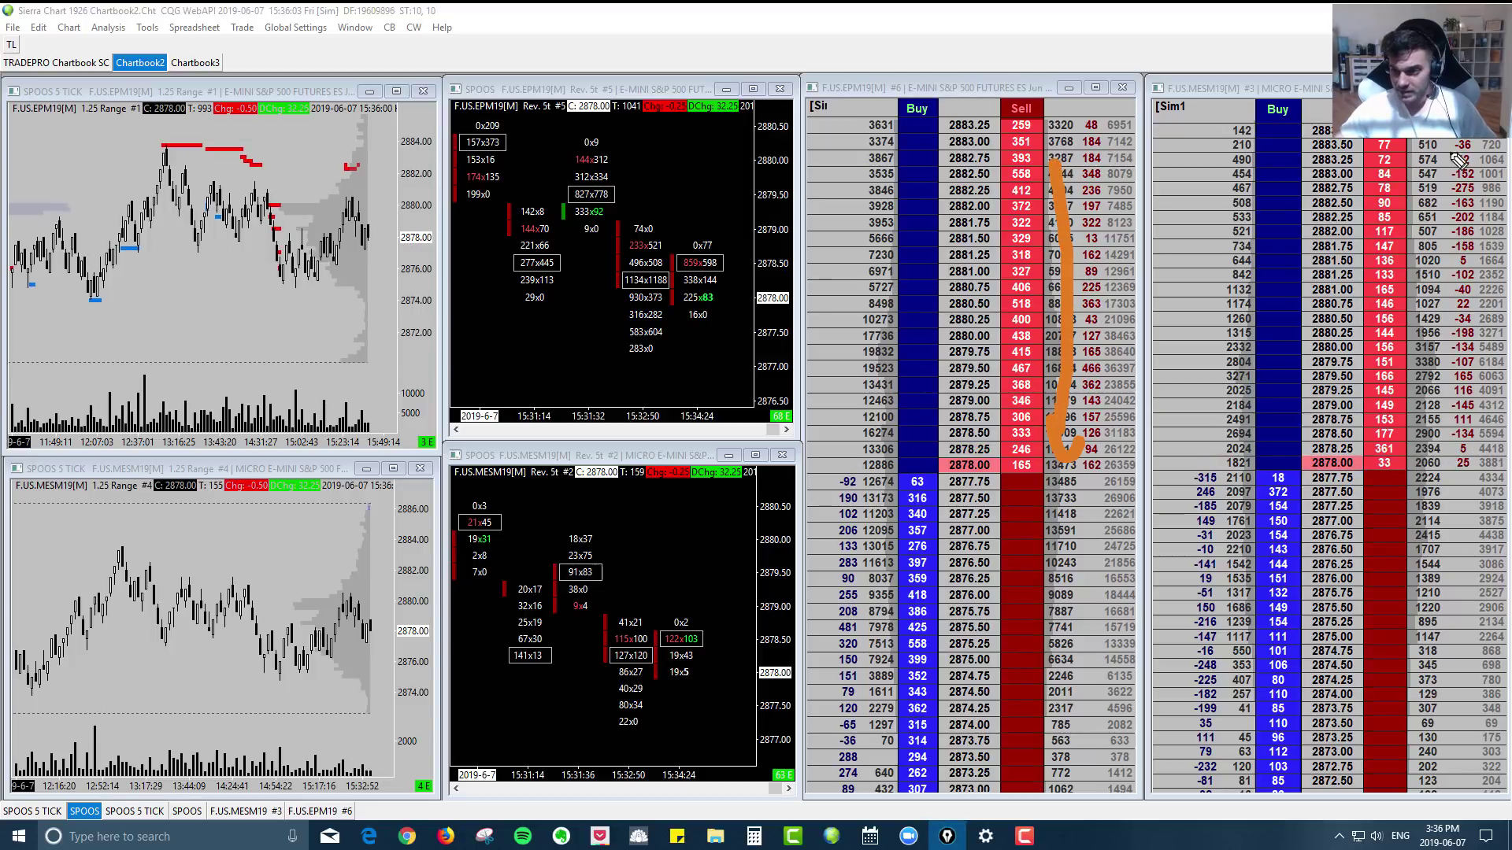
mouse_move(1429, 143)
left_mouse_down()
mouse_move(1423, 402)
mouse_move(1454, 448)
left_mouse_up()
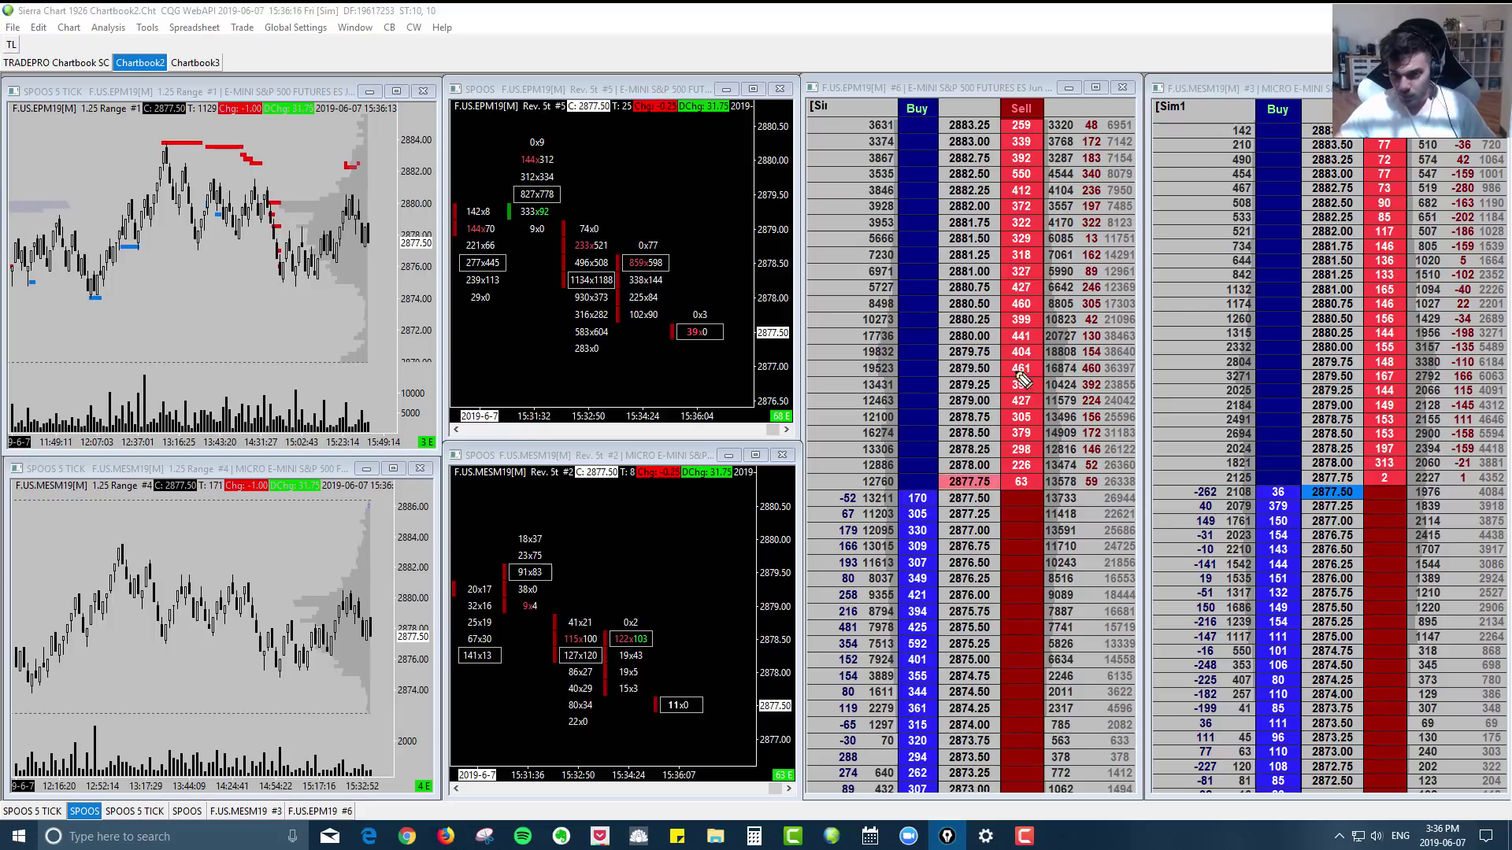
left_click_drag(1057, 152, 1061, 471)
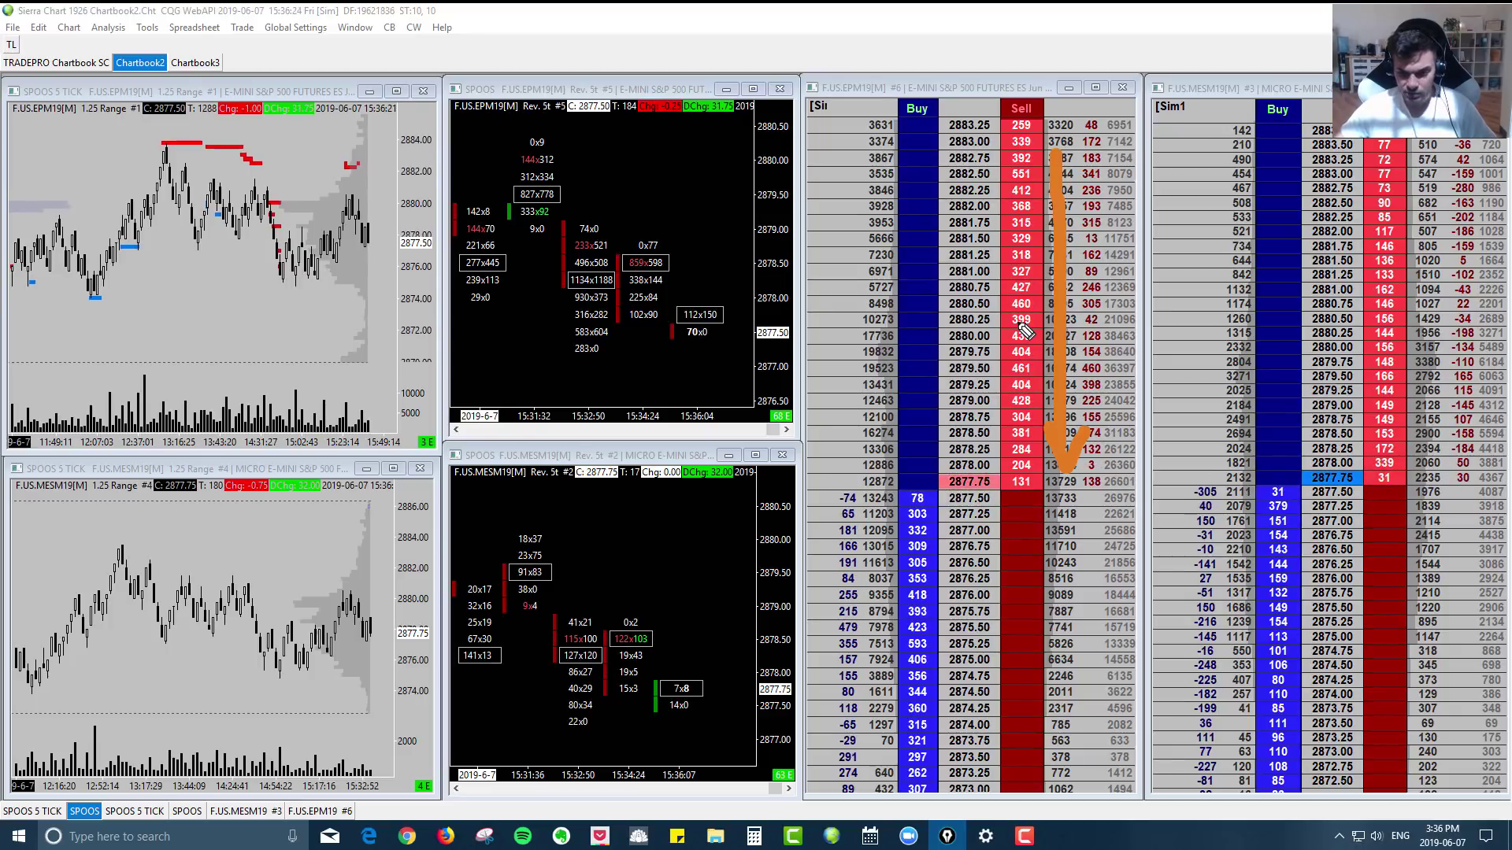
key("Escape")
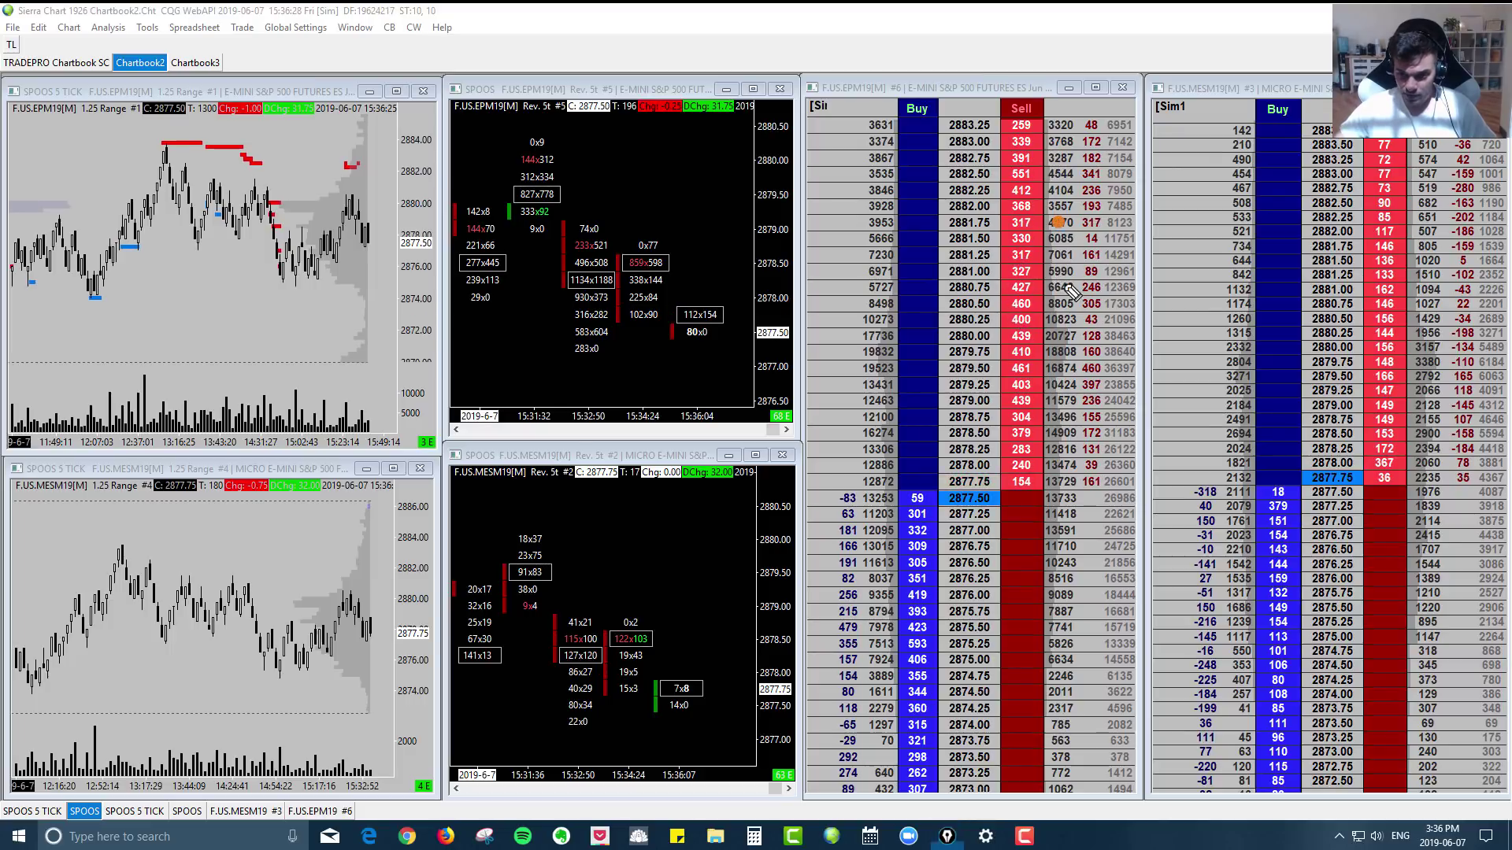
Draw arrows down the sell volume to 2879.50 and up both ladders' bids, then clear them.
left_click_drag(1059, 224, 1061, 361)
left_click_drag(859, 696, 858, 573)
mouse_move(1226, 587)
left_mouse_down()
mouse_move(1225, 492)
mouse_move(1243, 526)
left_mouse_up()
left_click_drag(1457, 256, 1447, 364)
key("Escape")
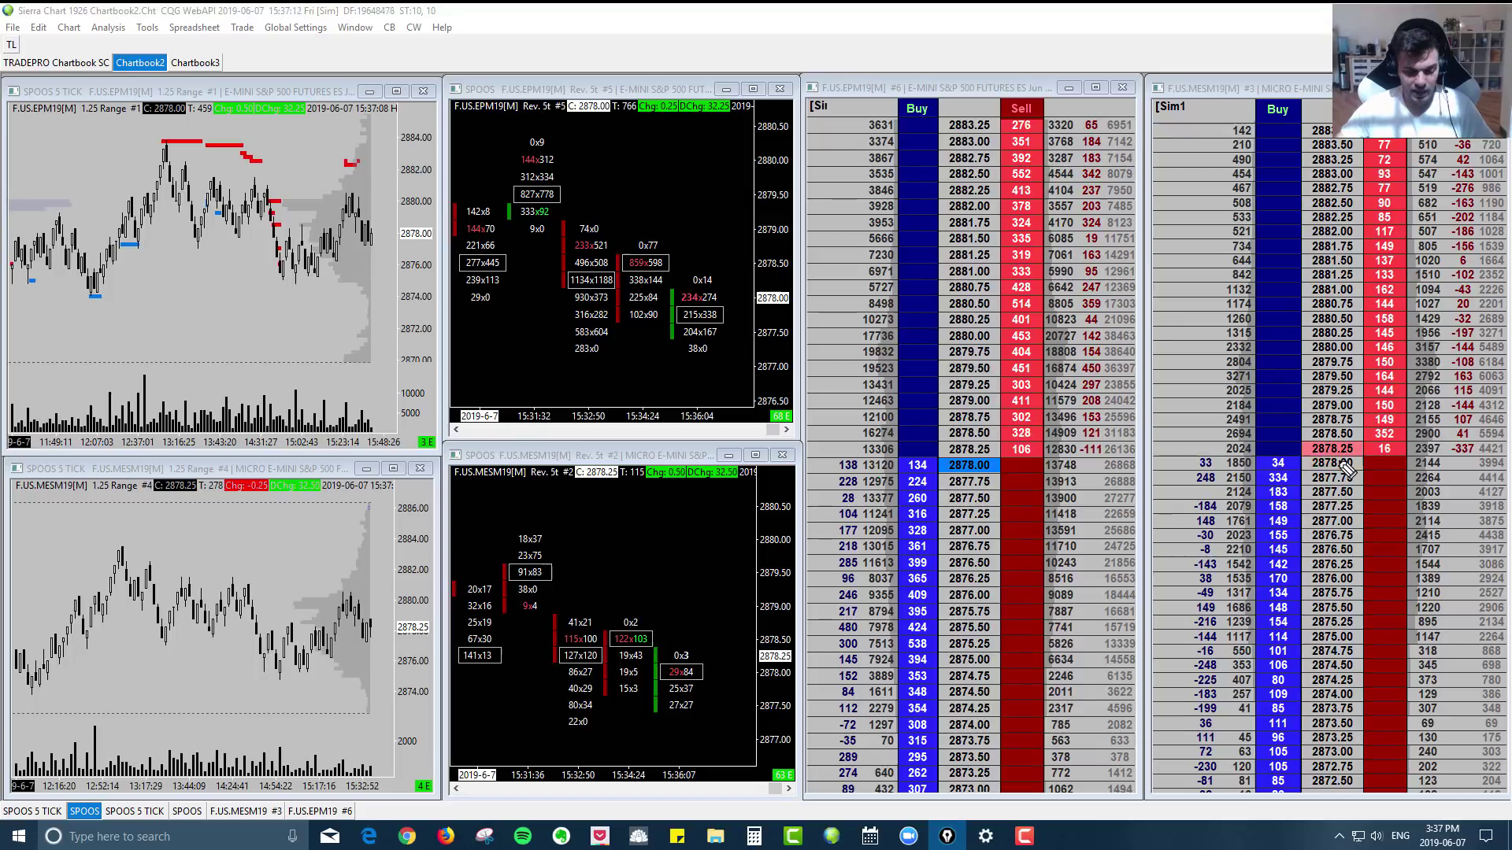
Switch to the E-mini and Micro Dow workspace and underline both left charts' symbol names.
left_click(210, 63)
scroll(695, 322, "right", 2)
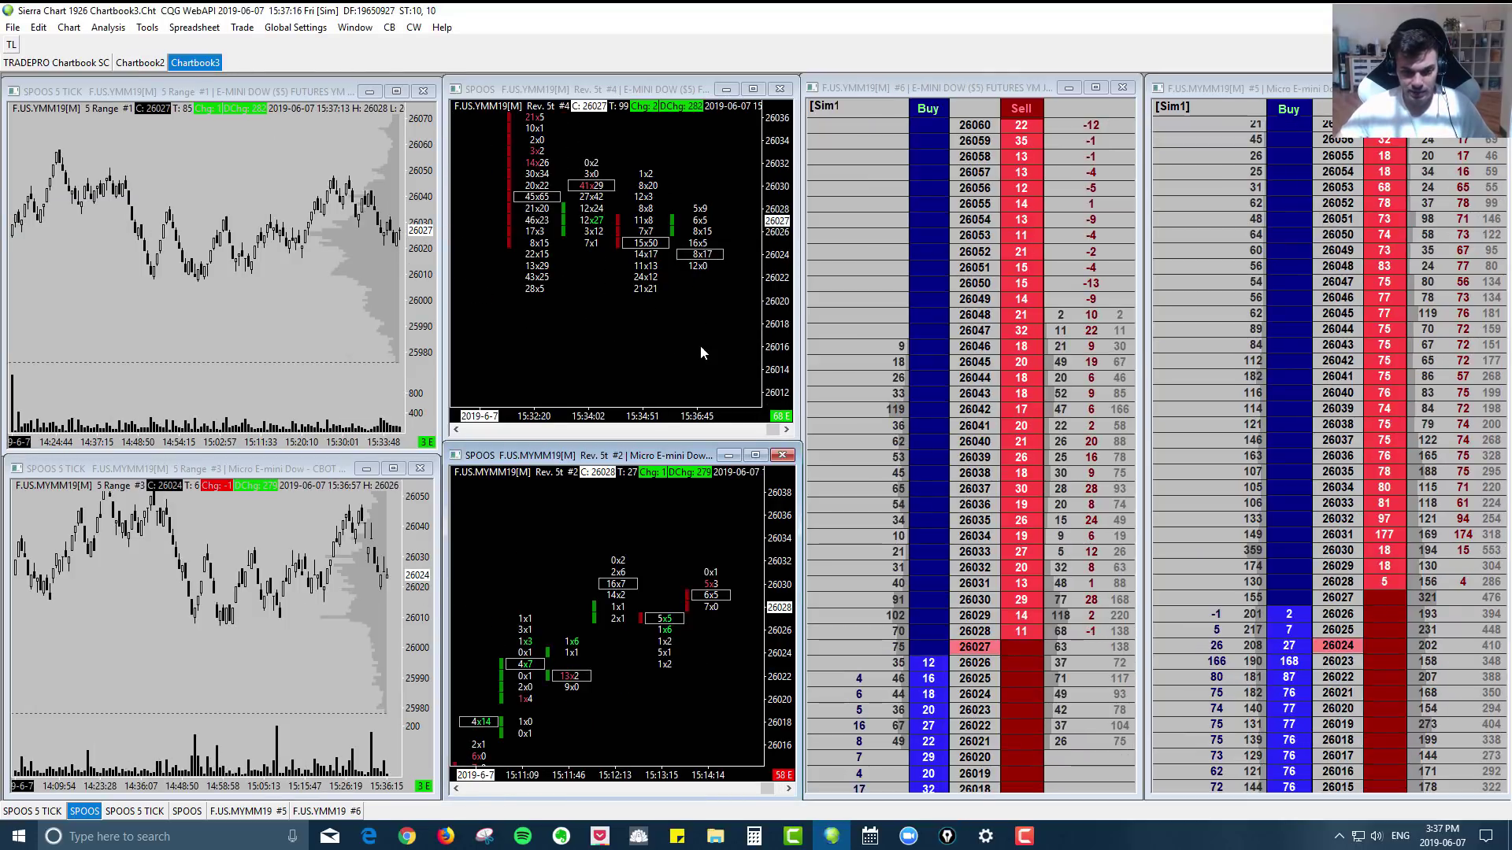
scroll(703, 340, "left", 1)
left_click_drag(22, 117, 108, 117)
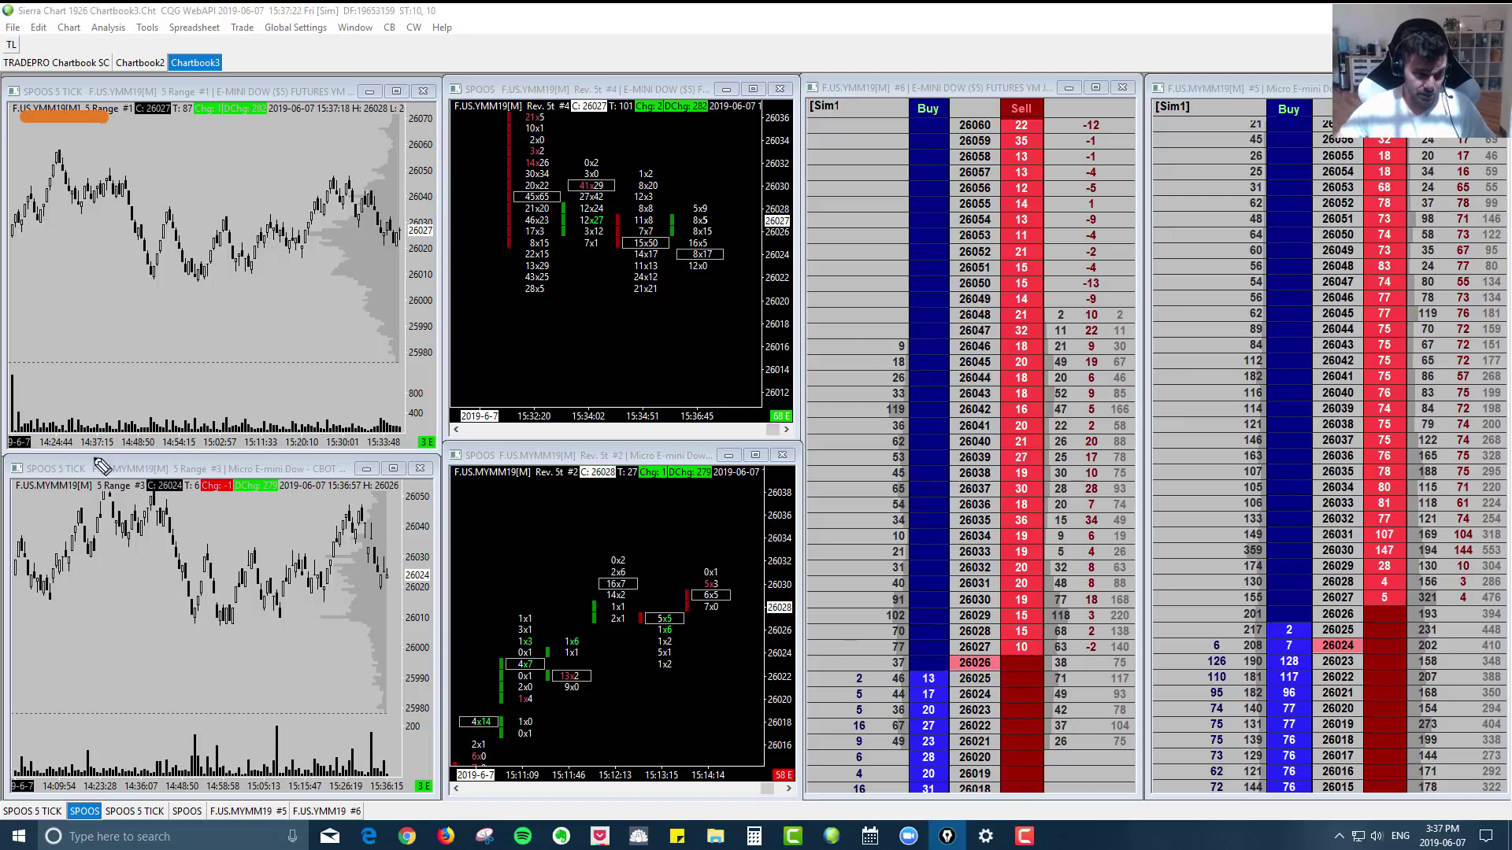
left_click(36, 499)
left_click_drag(56, 503, 78, 499)
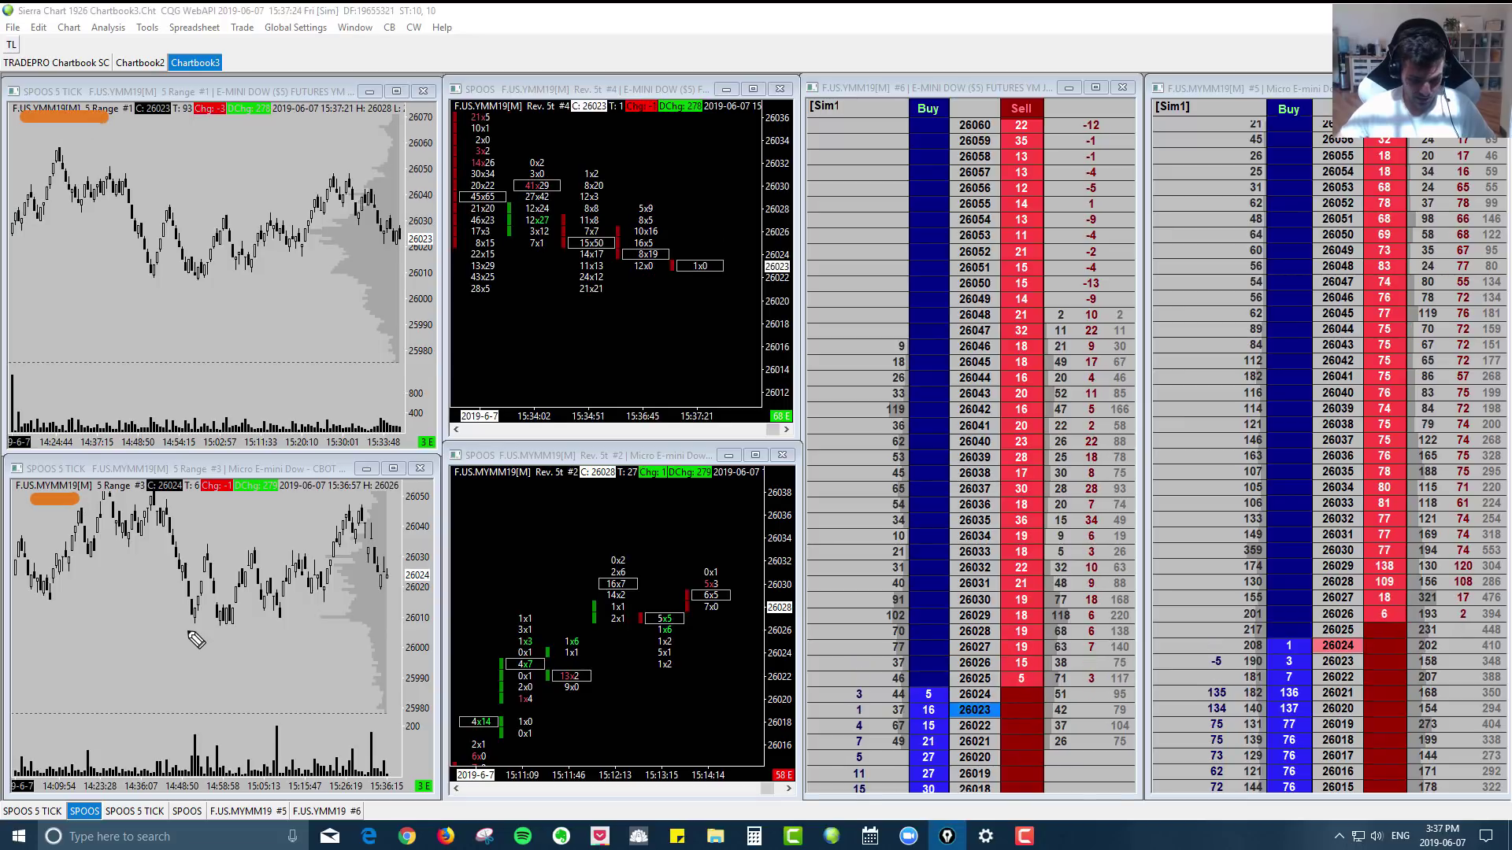
Adjust the price scales of the top-left and bottom-left Dow charts.
left_click_drag(419, 546, 419, 593)
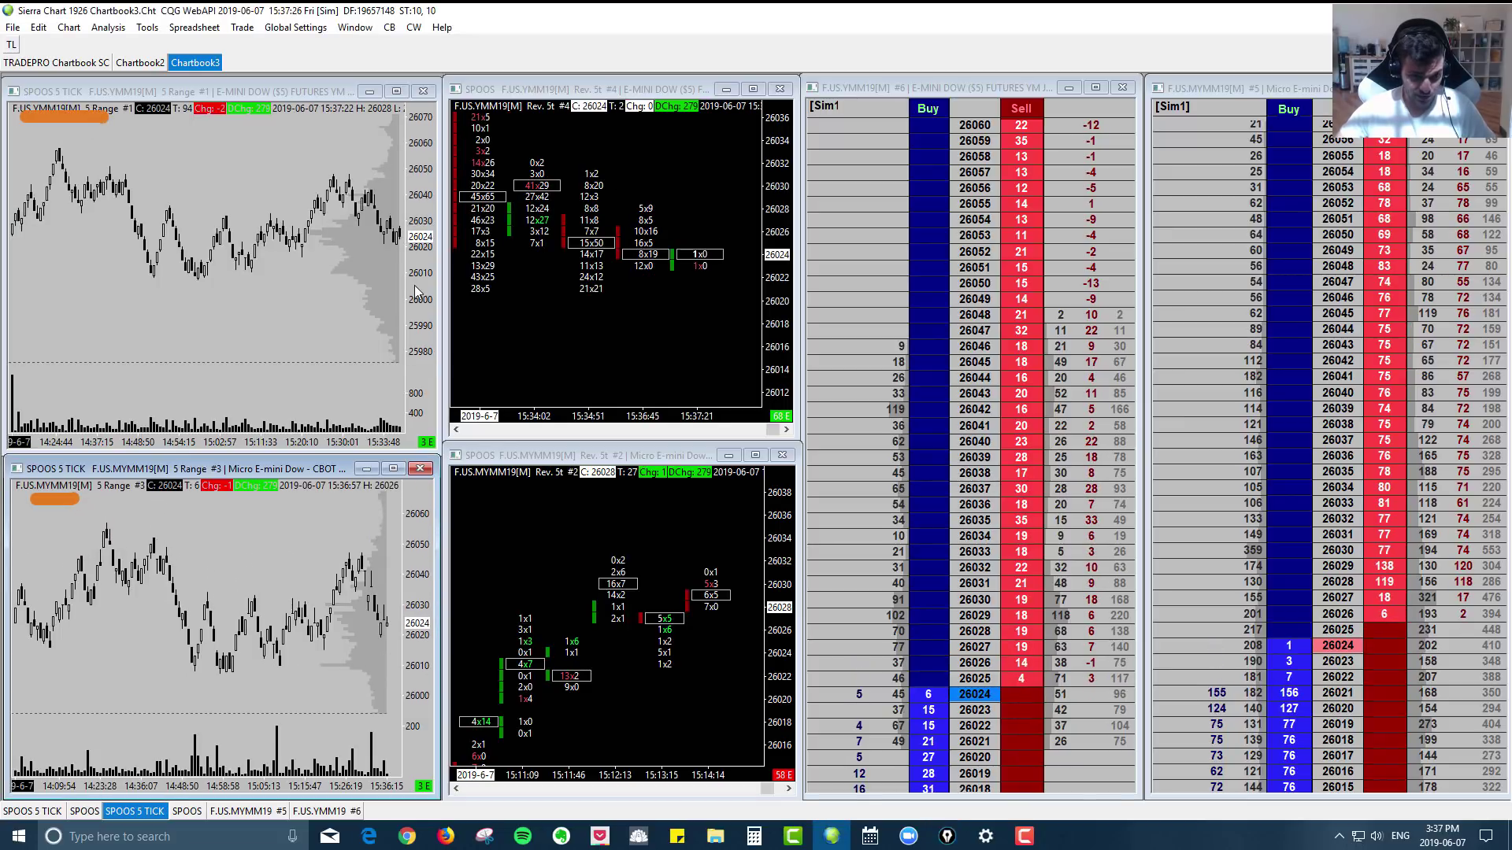
left_click_drag(420, 293, 420, 305)
scroll(353, 306, "up", 4)
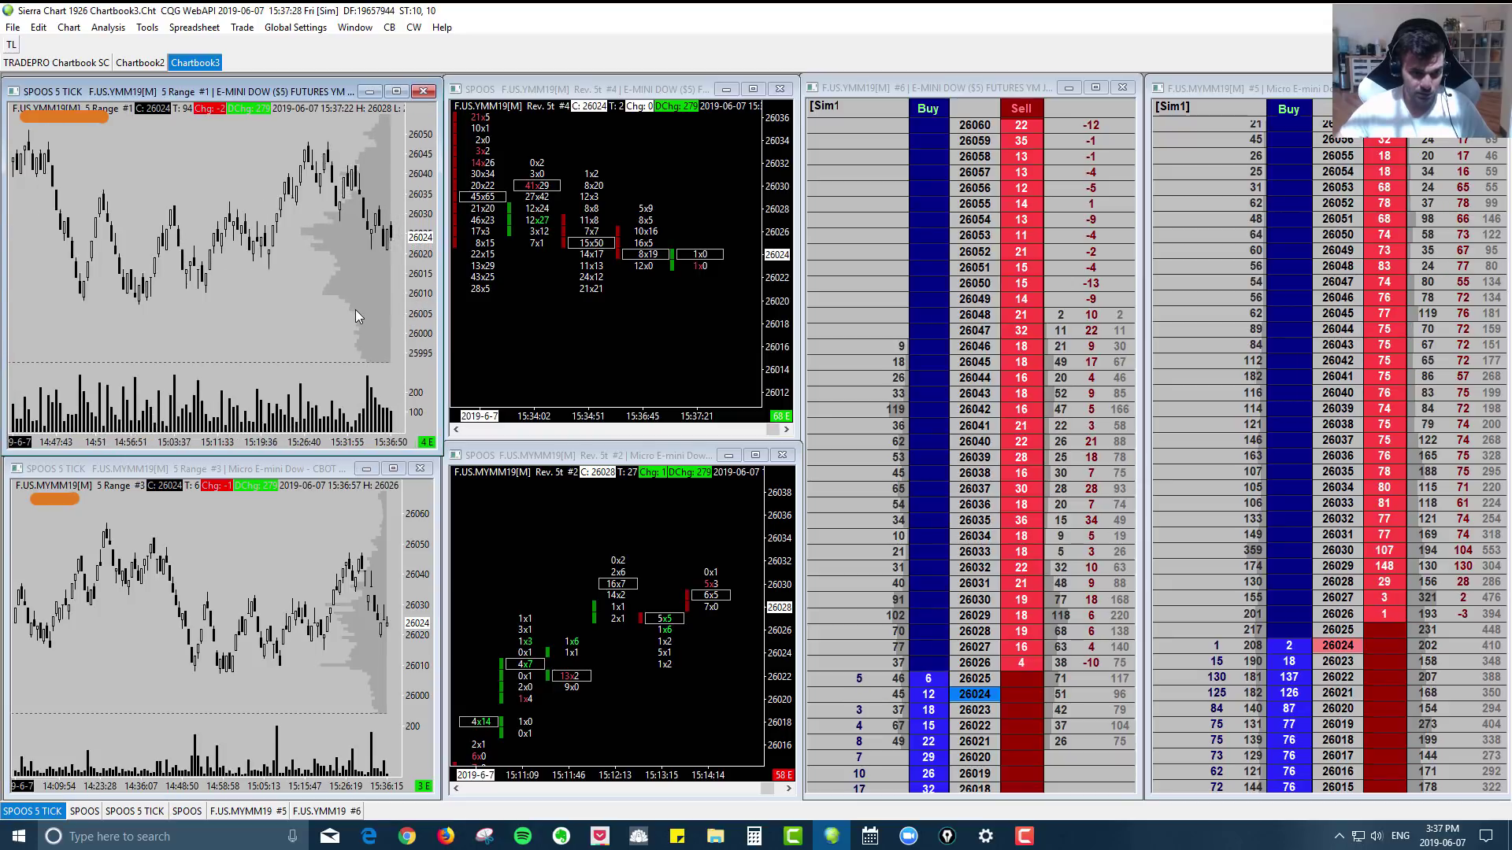
scroll(319, 582, "up", 3)
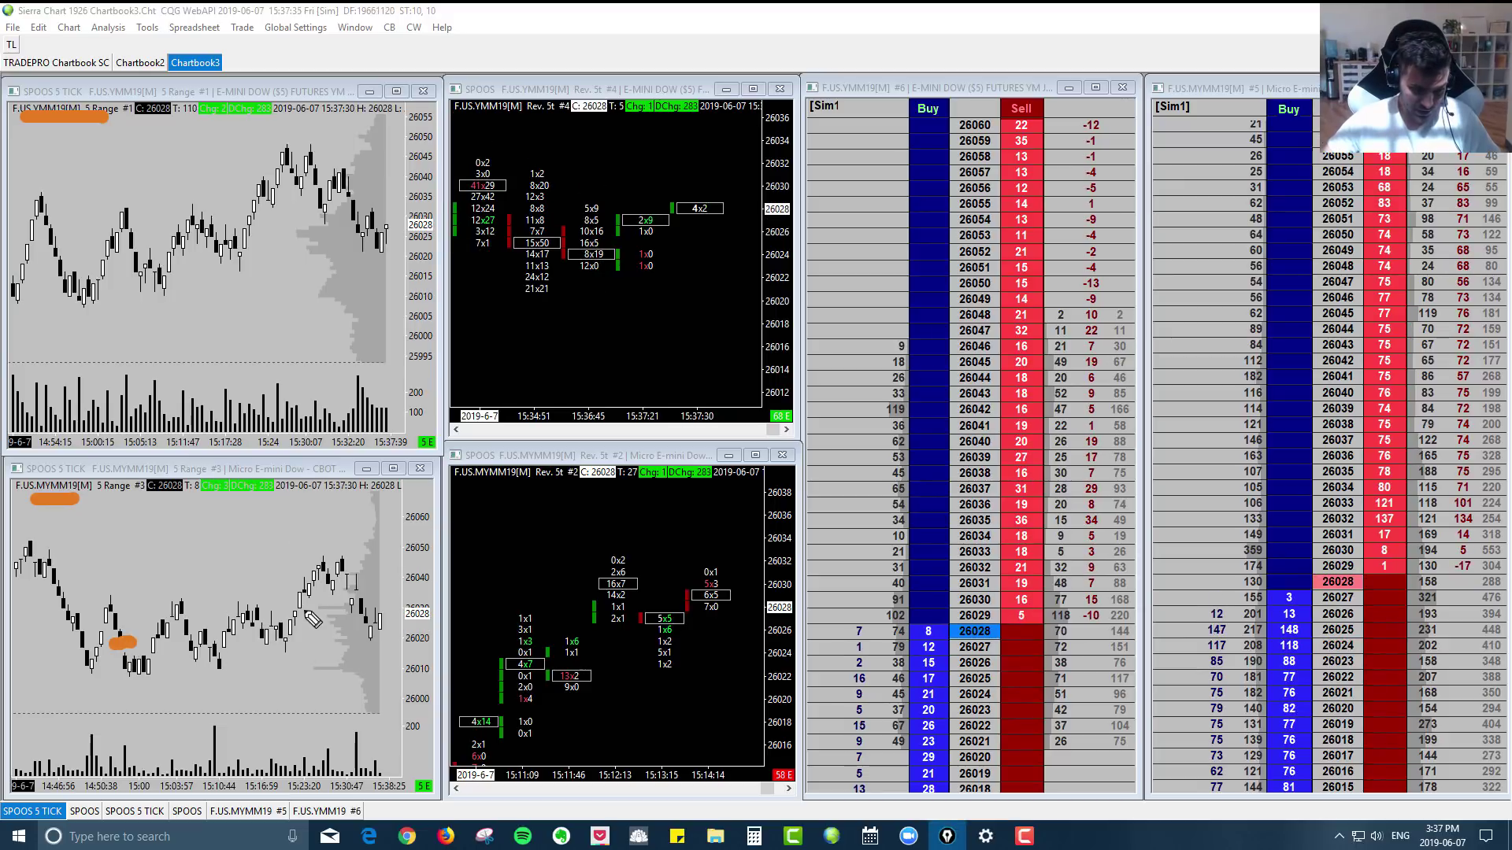
Circle the recent bars on the Micro and E-mini Dow charts, then erase the annotations.
mouse_move(351, 610)
left_mouse_down()
mouse_move(338, 581)
mouse_move(366, 560)
left_mouse_up()
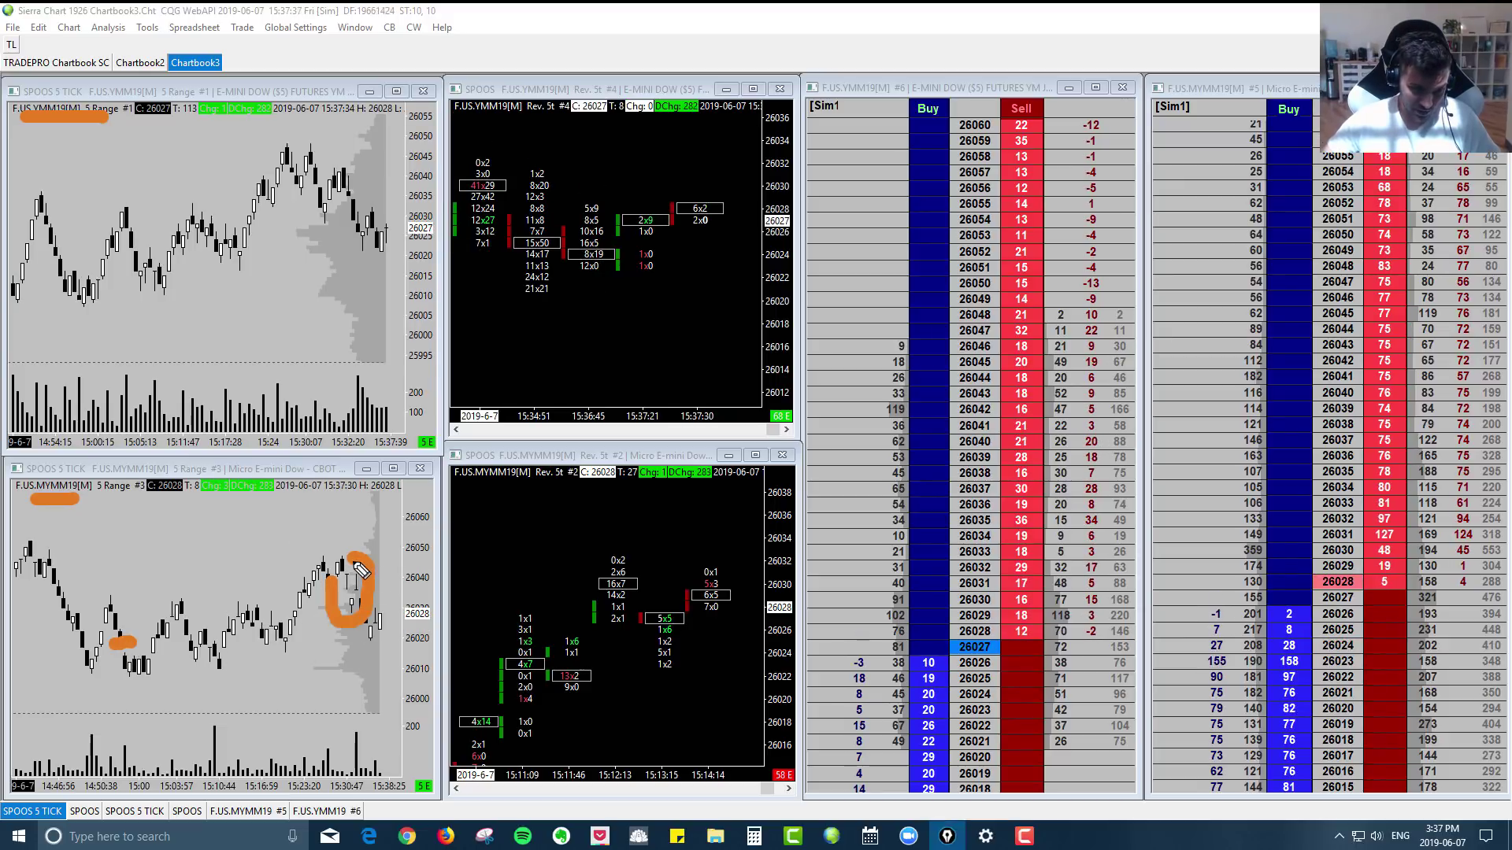
mouse_move(311, 163)
left_mouse_down()
mouse_move(319, 189)
mouse_move(363, 196)
mouse_move(367, 178)
left_mouse_up()
key("e")
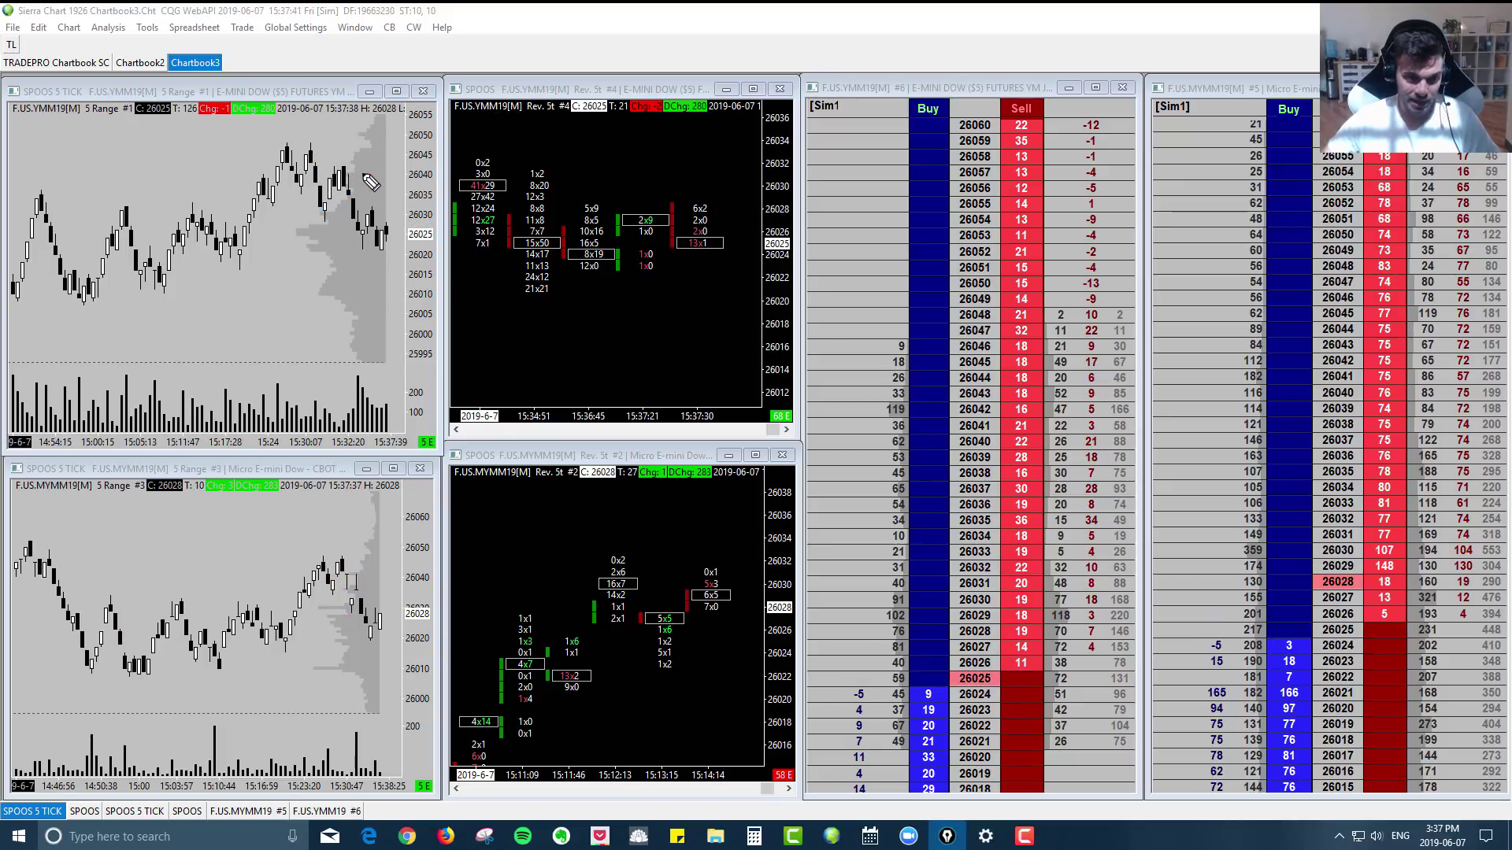
scroll(355, 228, "down", 3)
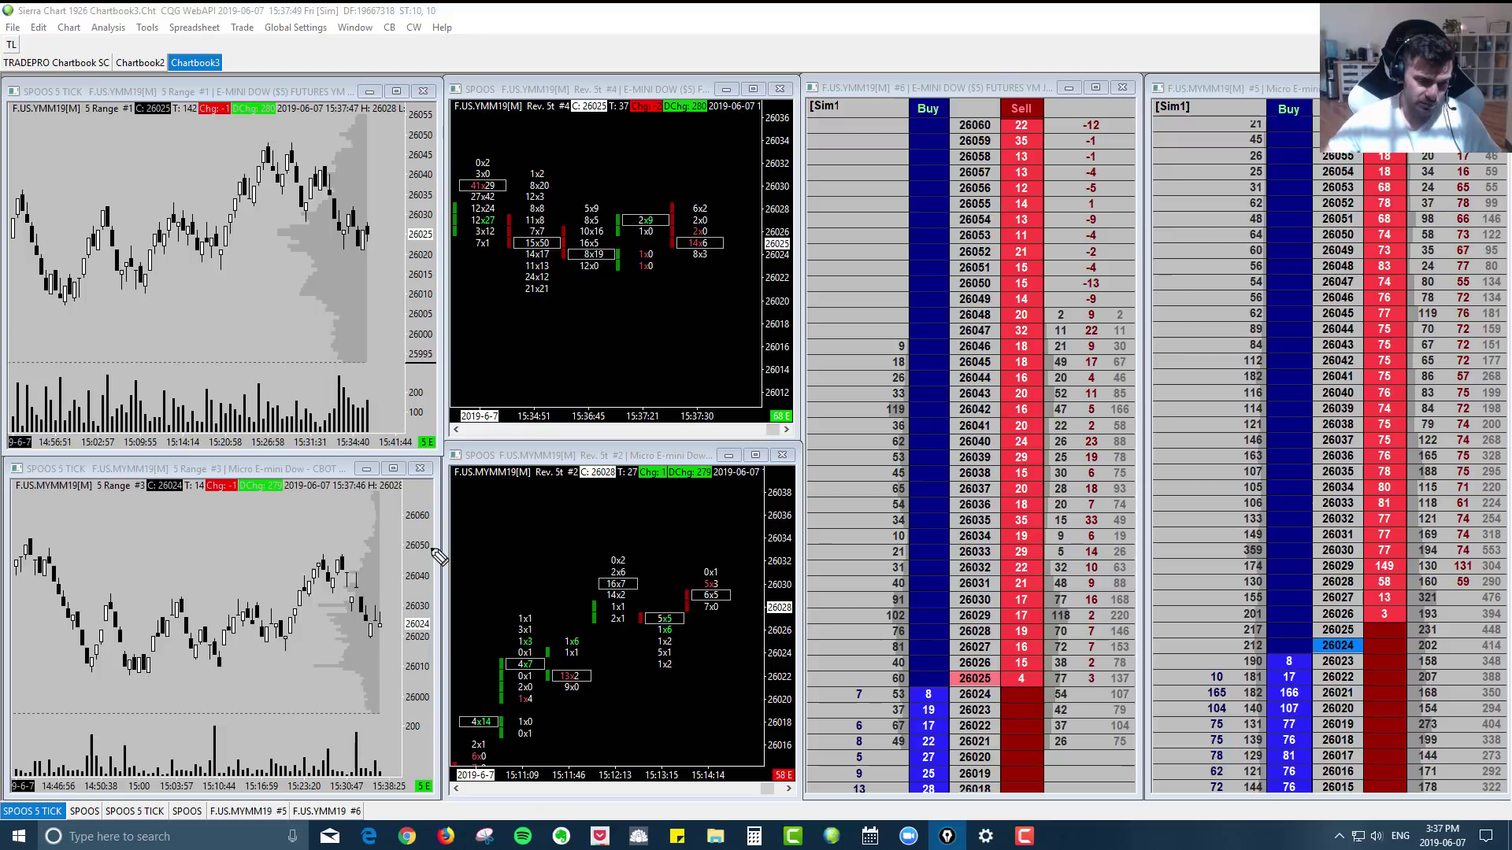
Maximize the E-mini Dow footprint chart #4 and compress its price scale for more history.
left_click_drag(340, 558, 345, 583)
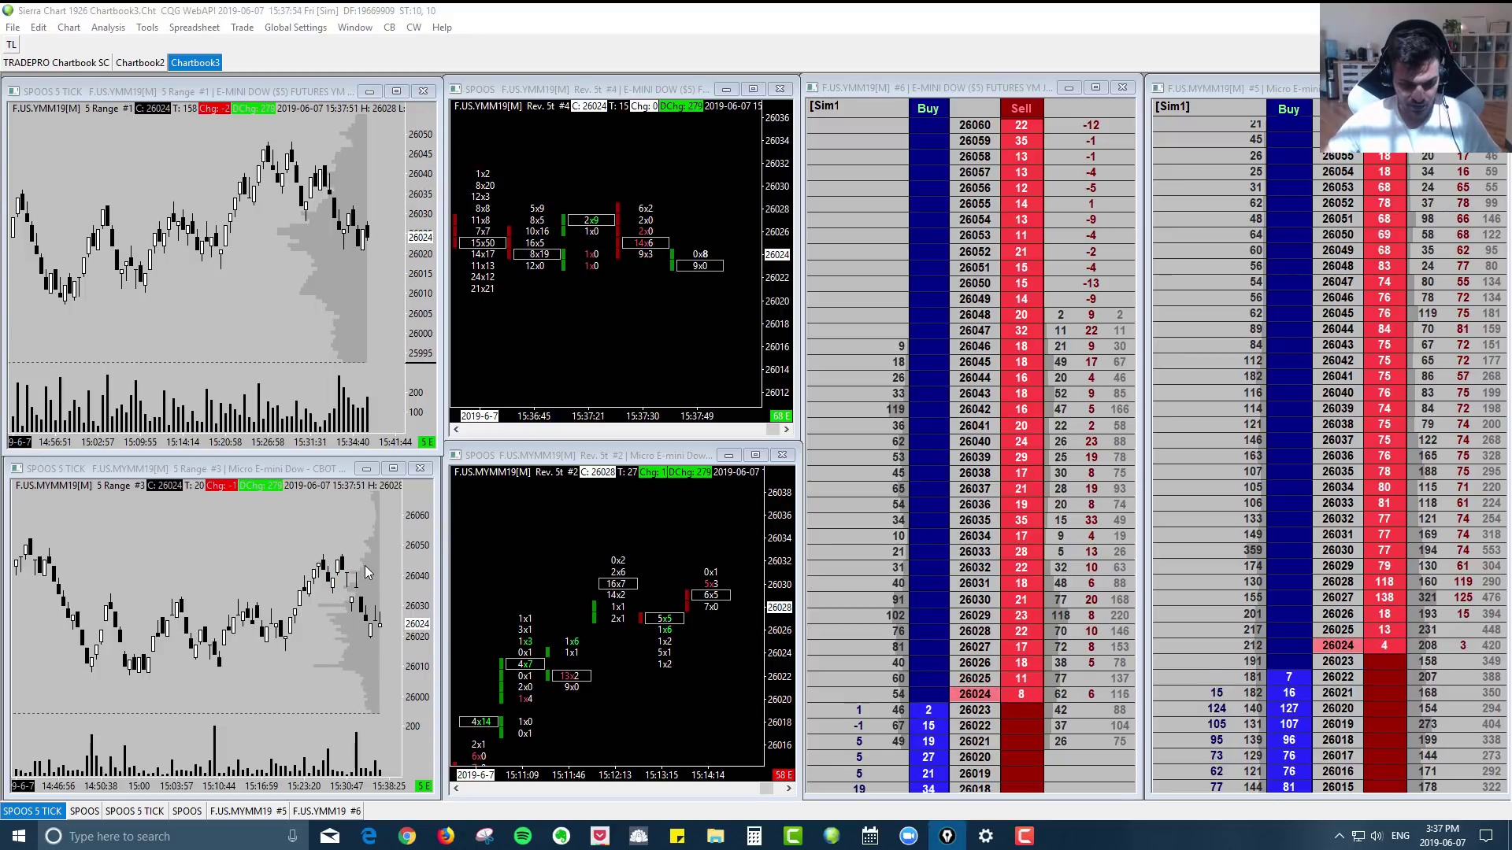
left_click(753, 89)
left_click_drag(1488, 409, 1480, 348)
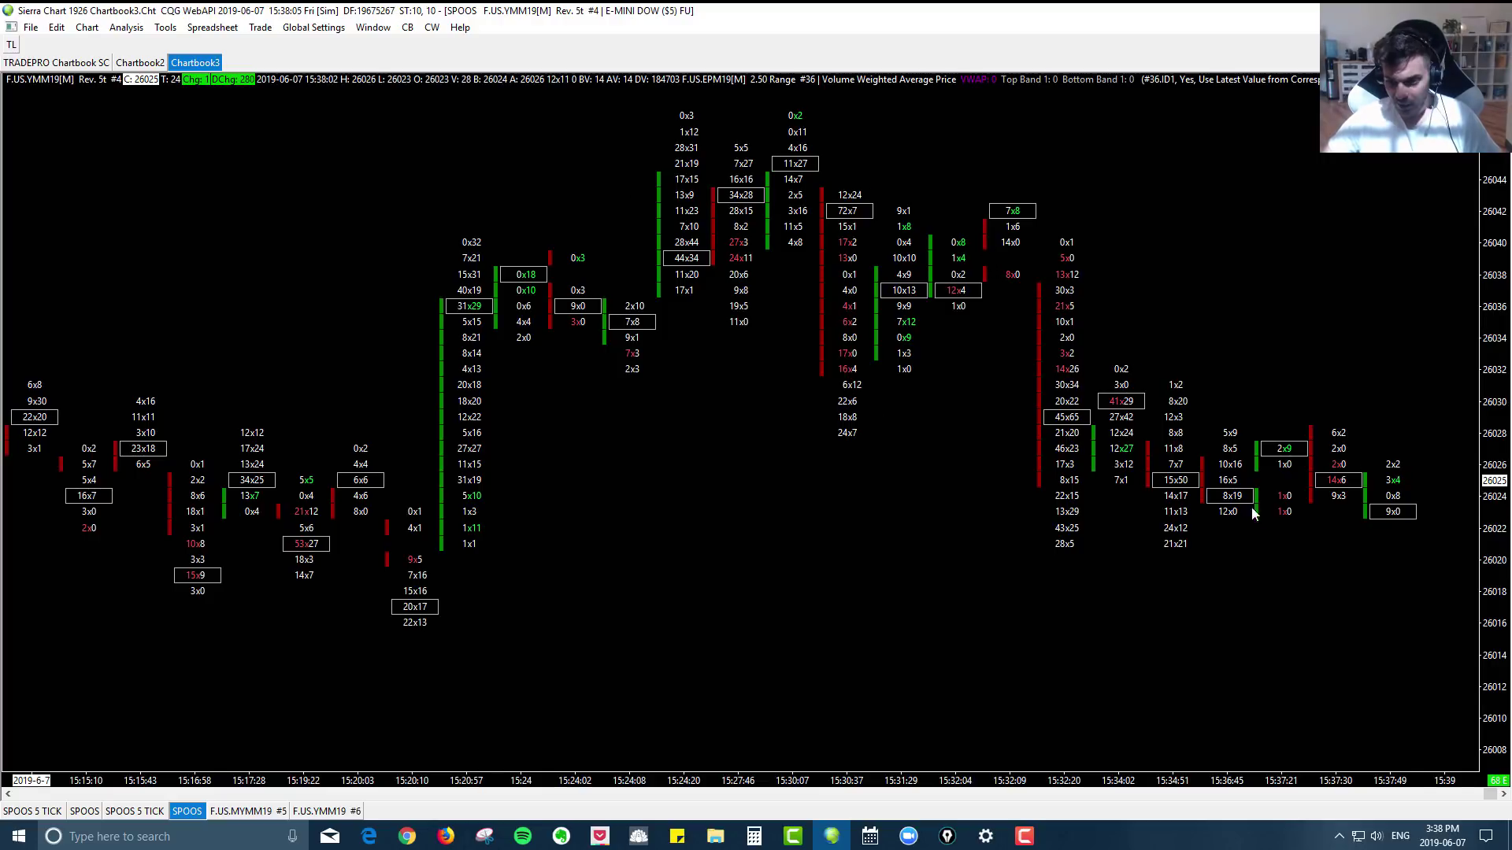
Switch to the maximized F.US.MYMM19 footprint, compress its price axis, and highlight an area.
key("ctrl+Tab")
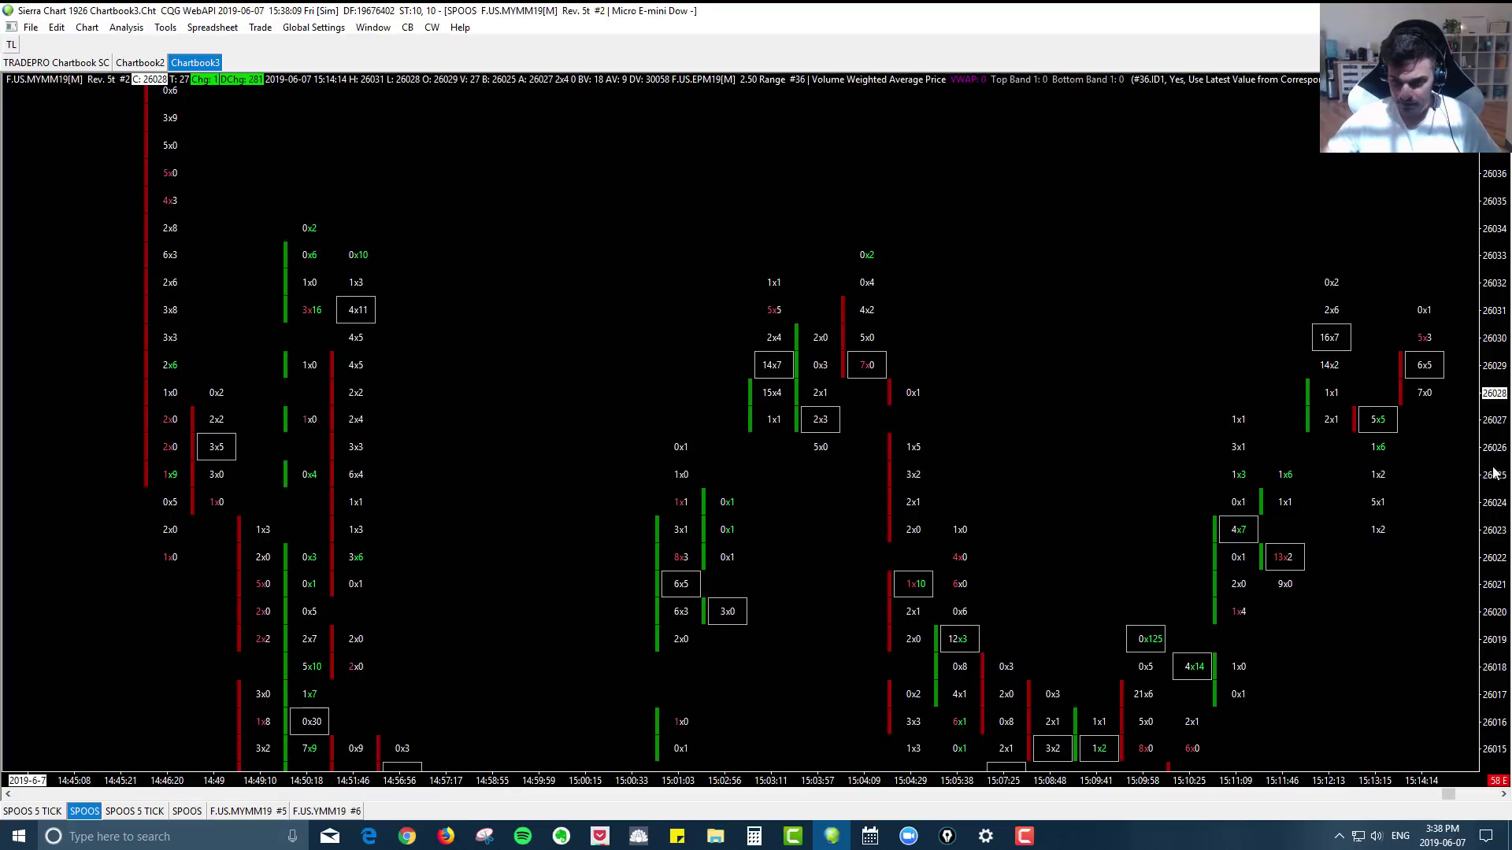
left_click_drag(1494, 473, 1480, 409)
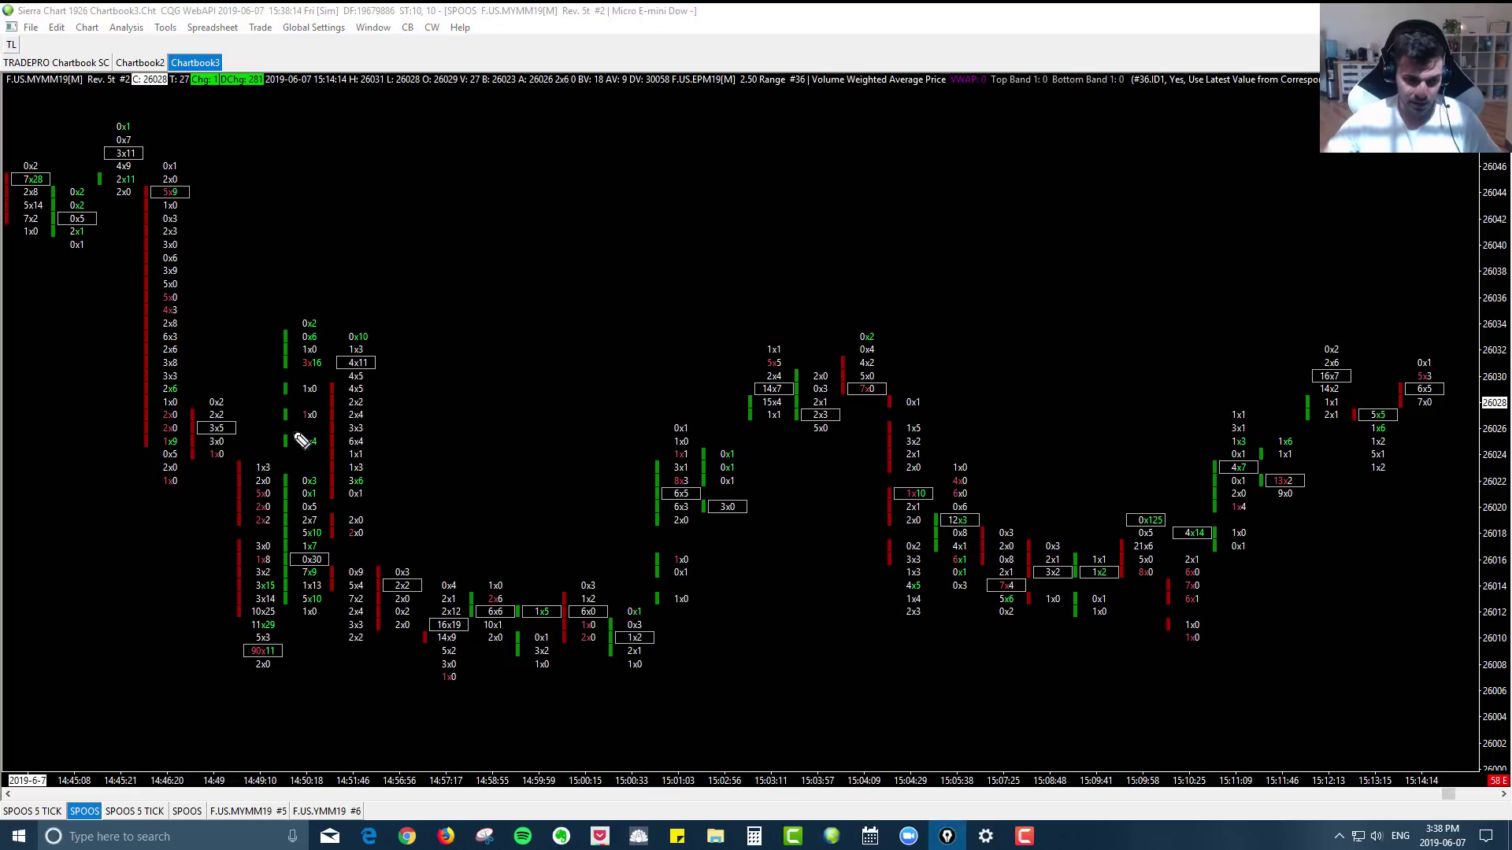
left_click_drag(280, 376, 304, 376)
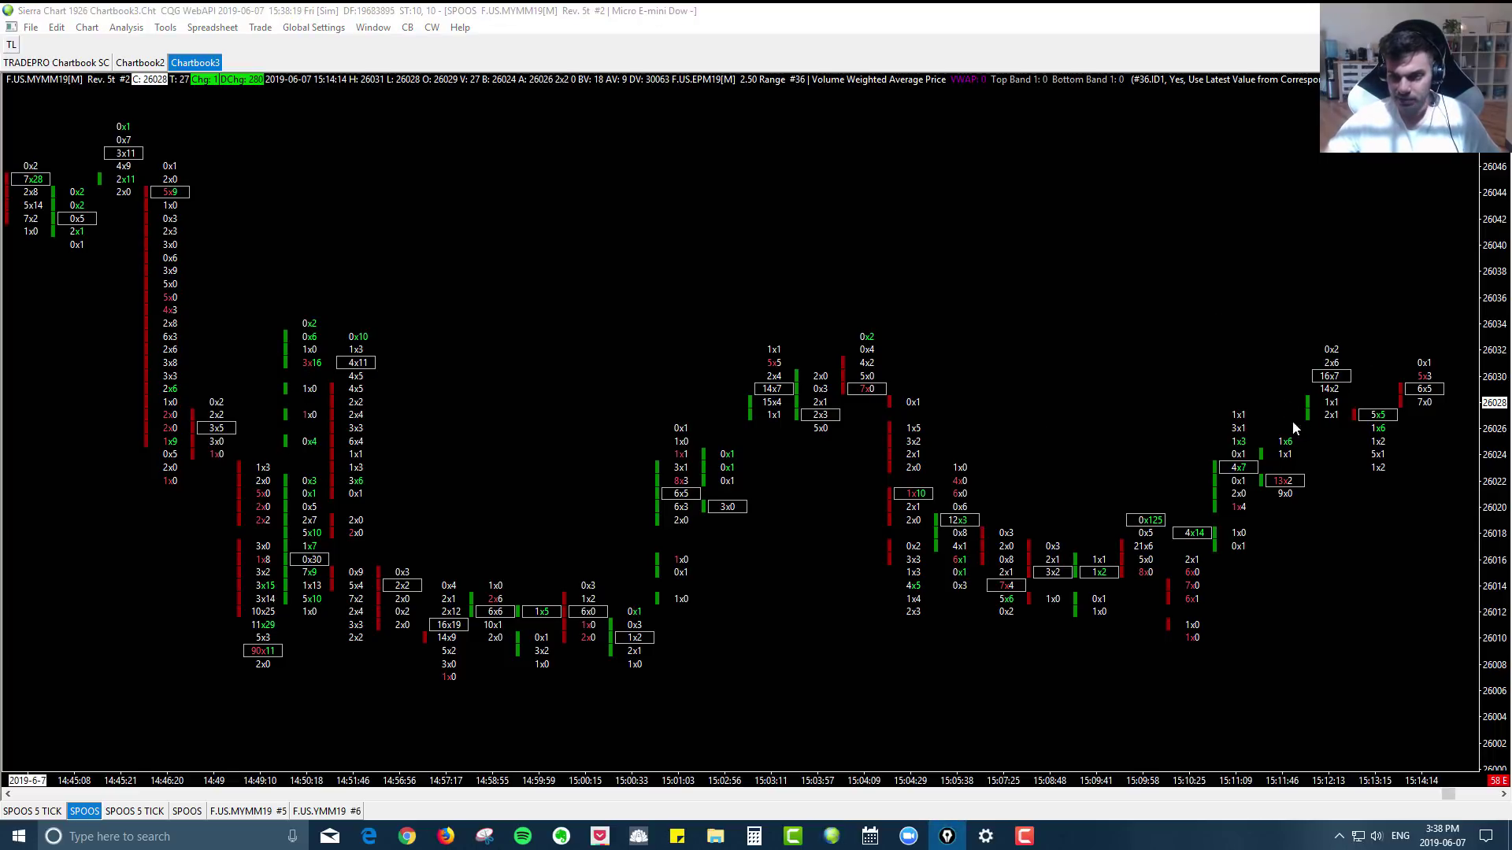
Restore the six-window tiled layout and expand the E-mini and Micro Dow footprint price axes.
left_click(1484, 26)
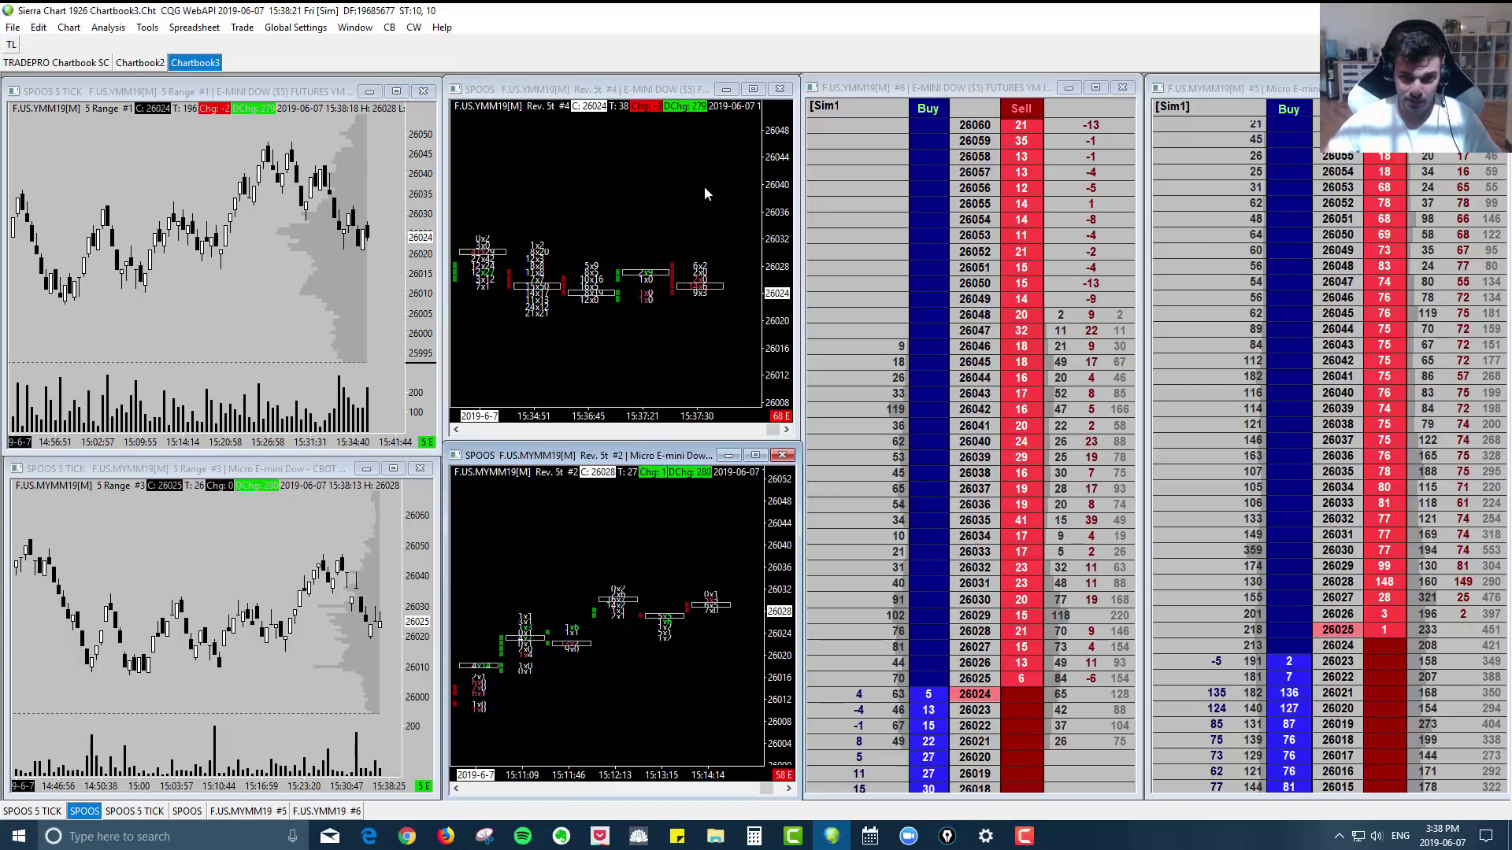
left_click_drag(773, 319, 772, 300)
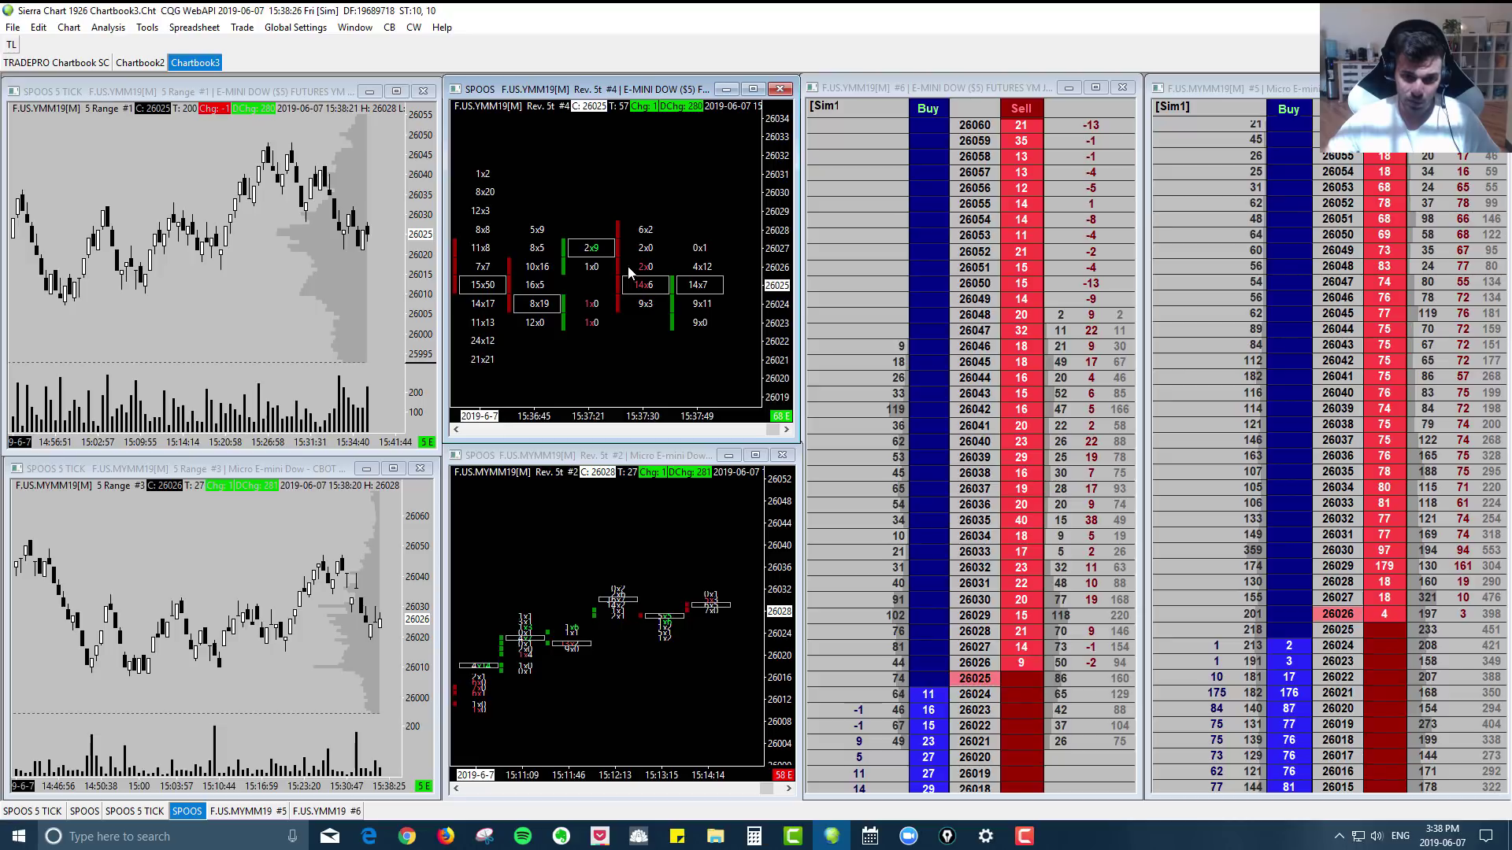
left_click_drag(780, 596, 780, 571)
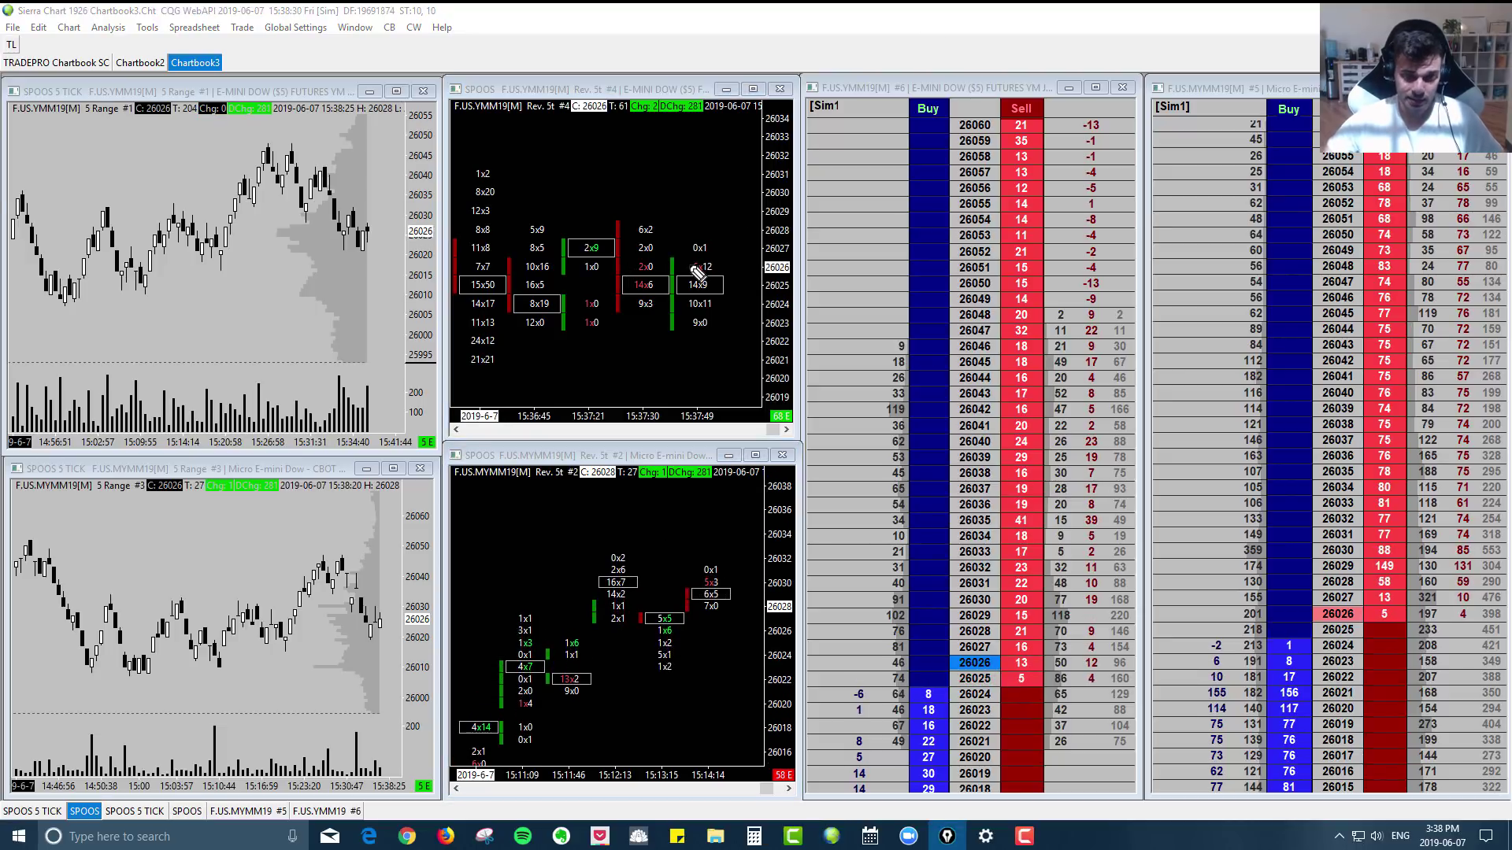
Underline the E-mini Dow symbol, activate footprint chart #4, and mark the latest bars.
left_click_drag(13, 117, 92, 117)
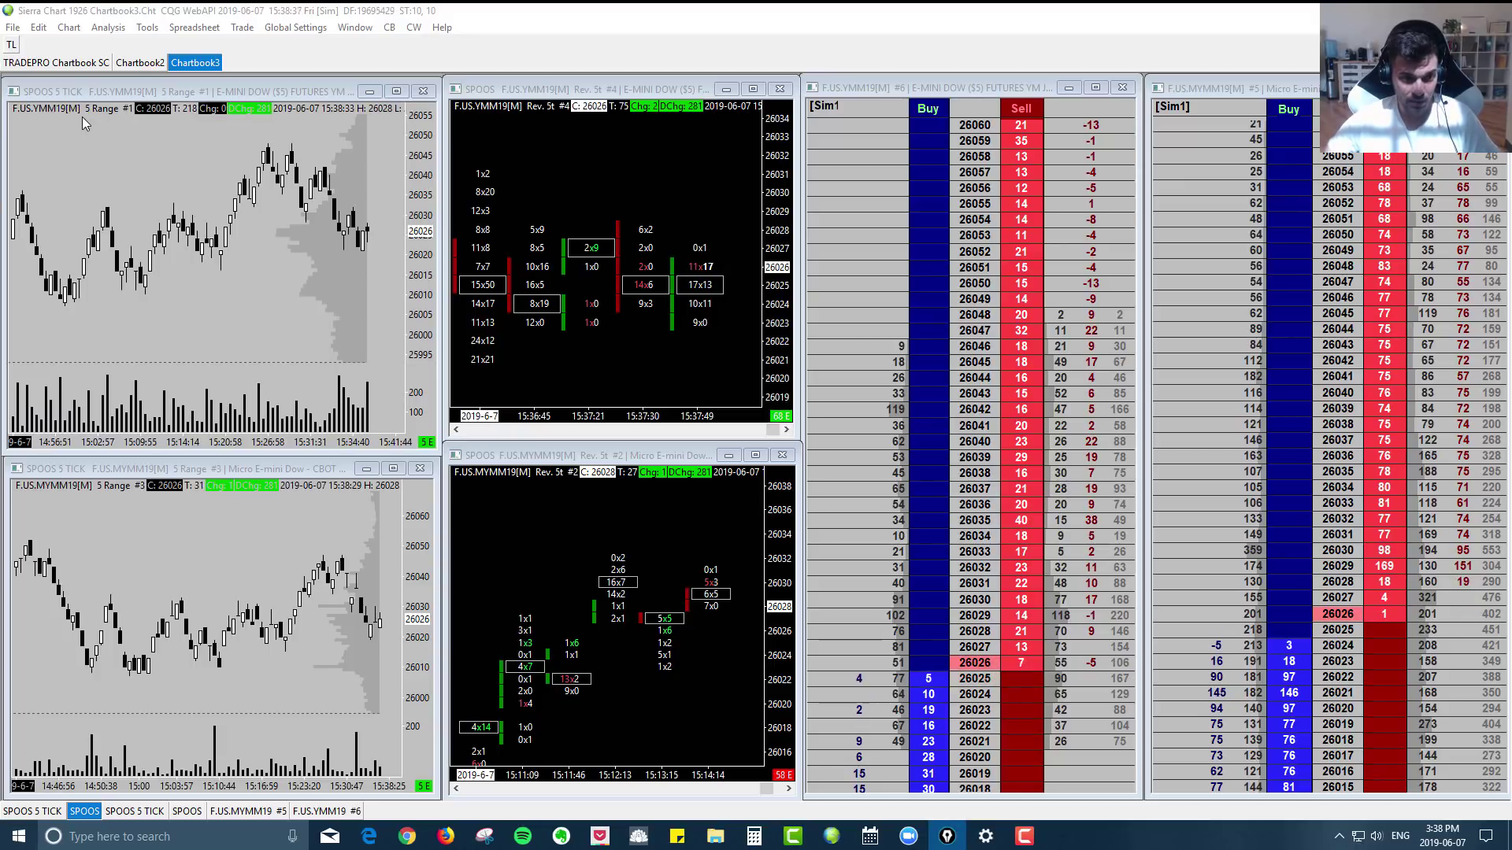
left_click(770, 244)
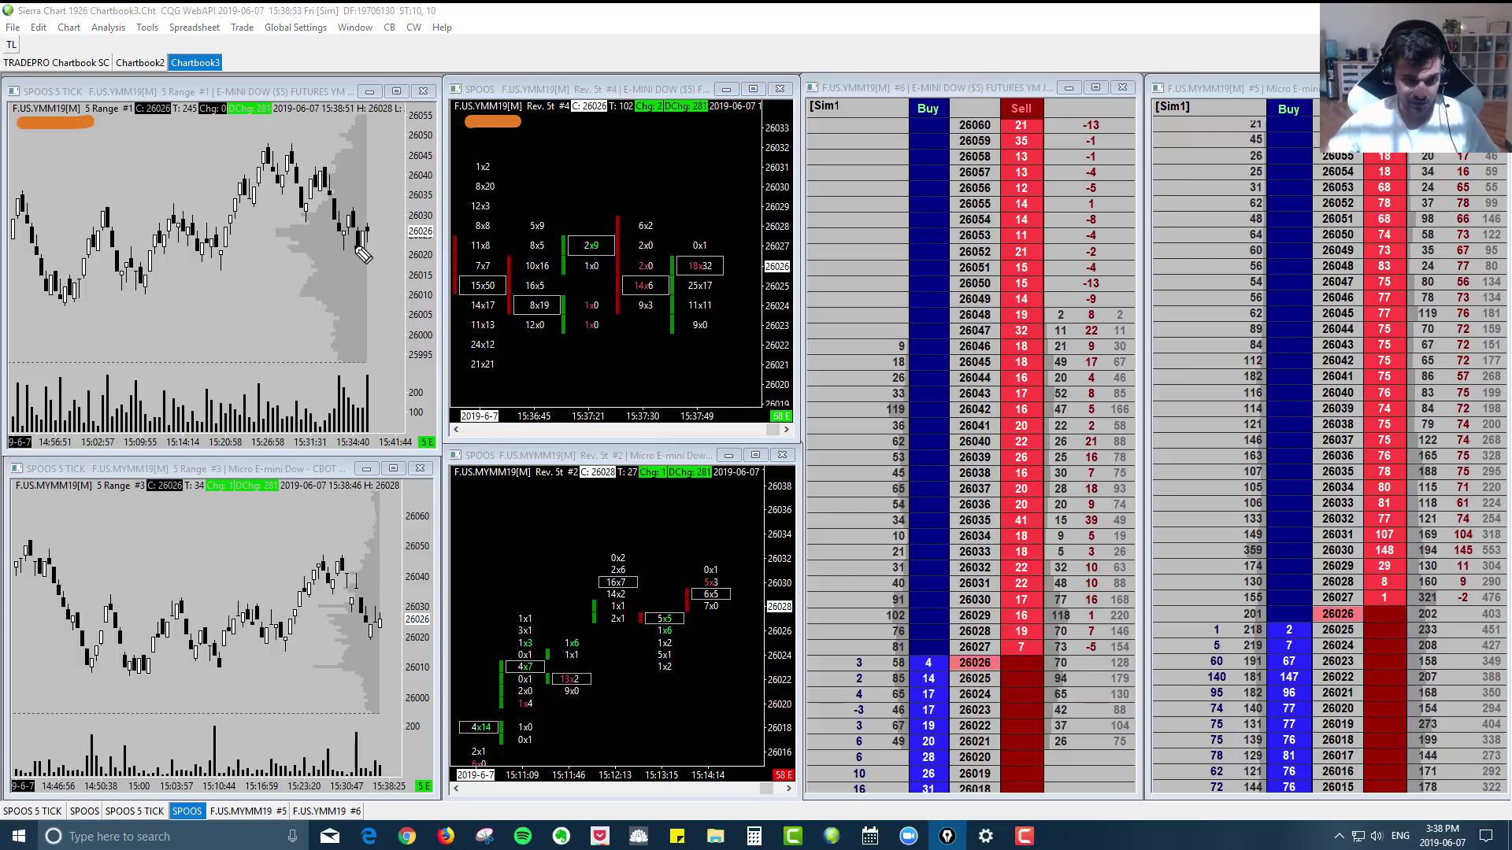
mouse_move(290, 148)
left_mouse_down()
mouse_move(299, 204)
mouse_move(346, 211)
mouse_move(381, 250)
left_mouse_up()
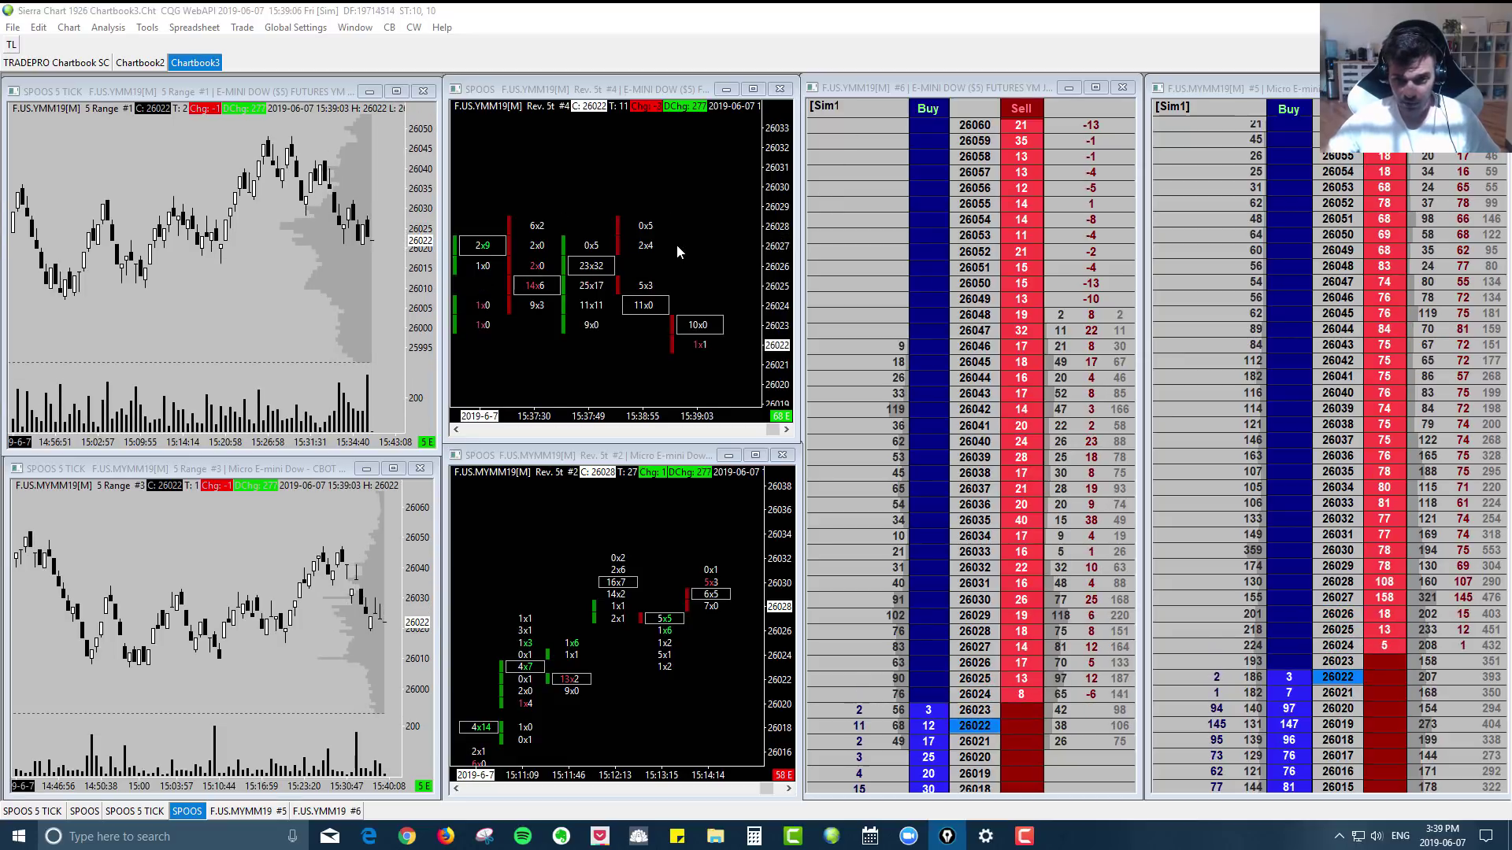
Place a one-lot sell at 26028 in the Micro Dow ladder's Sell column, then cancel it.
scroll(1389, 325, "down", 5)
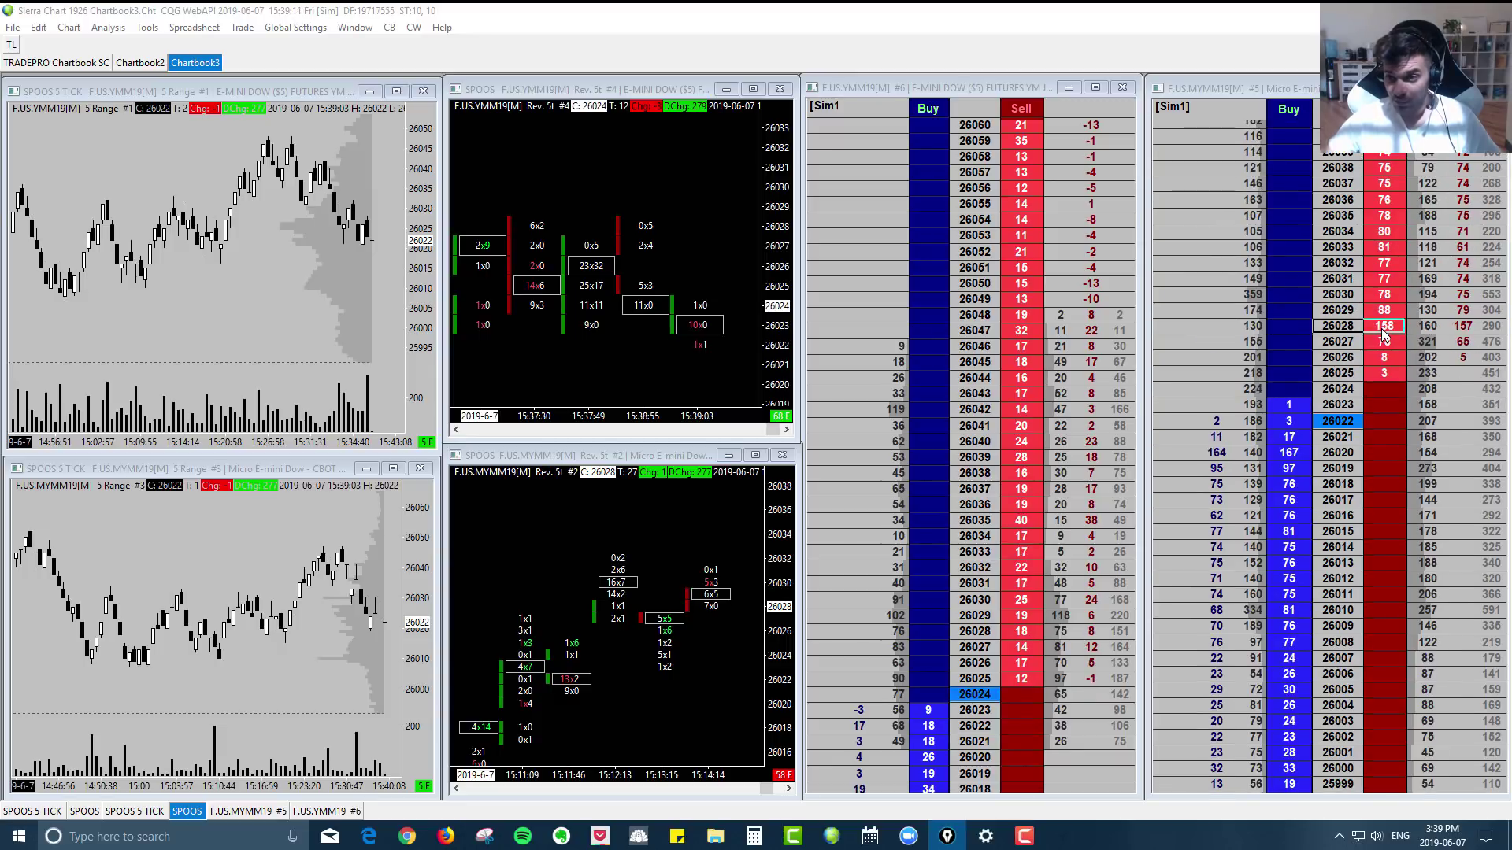
left_click(1384, 328)
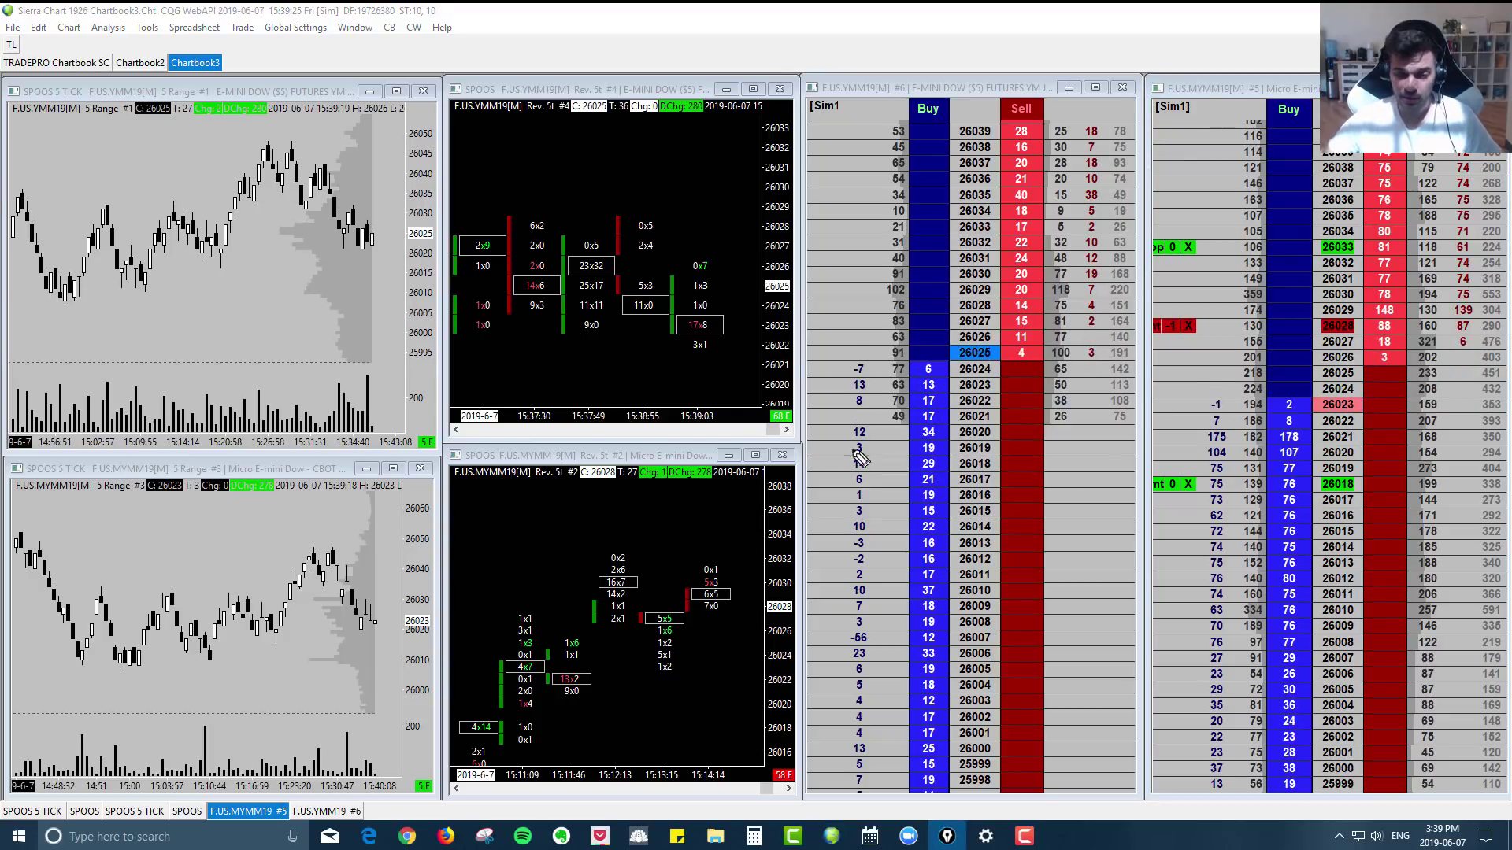
left_click(1187, 326)
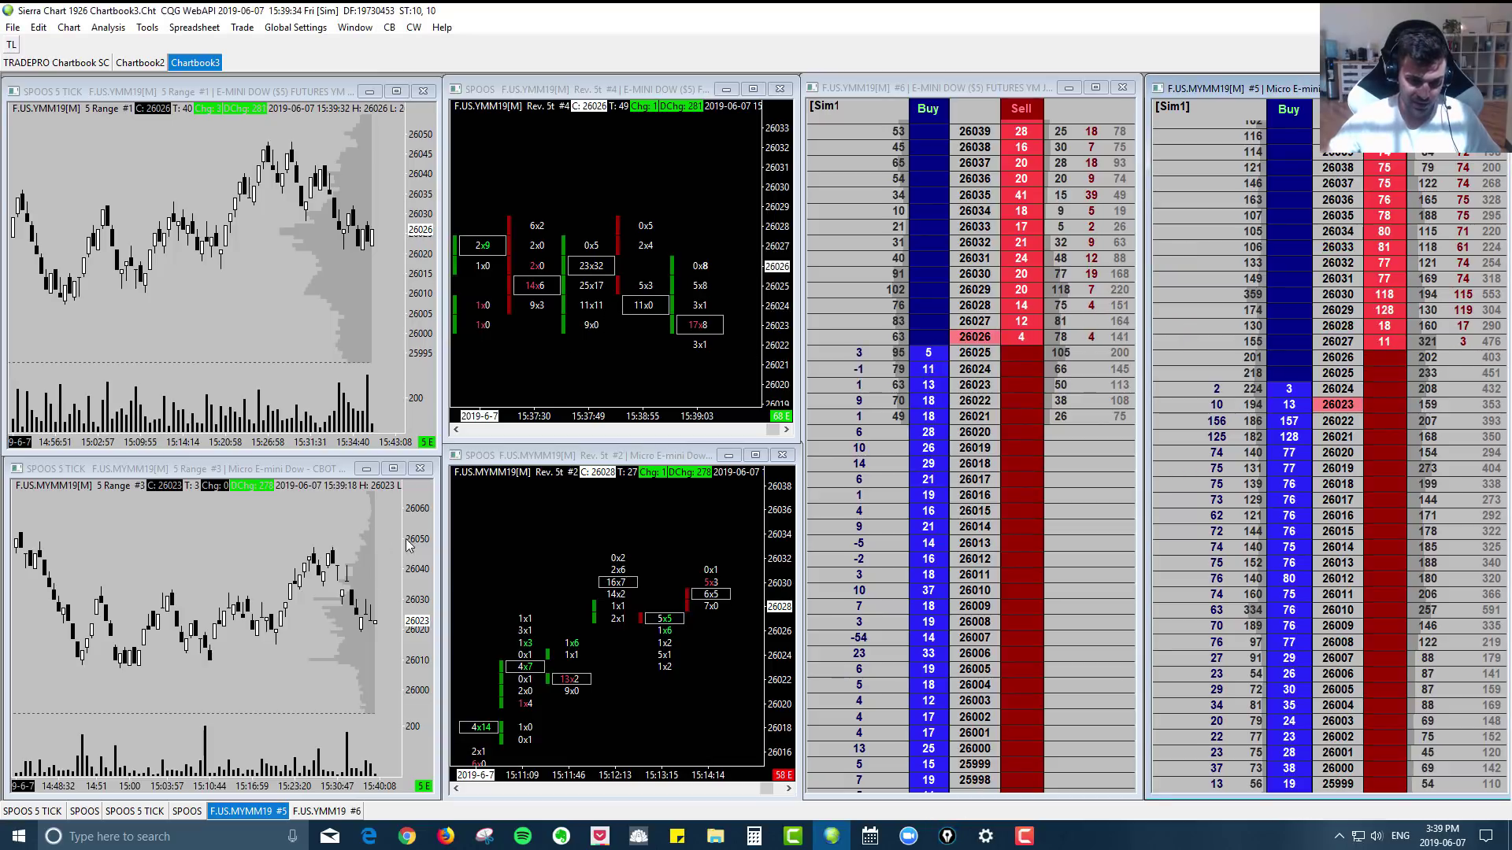
scroll(363, 619, "right", 3)
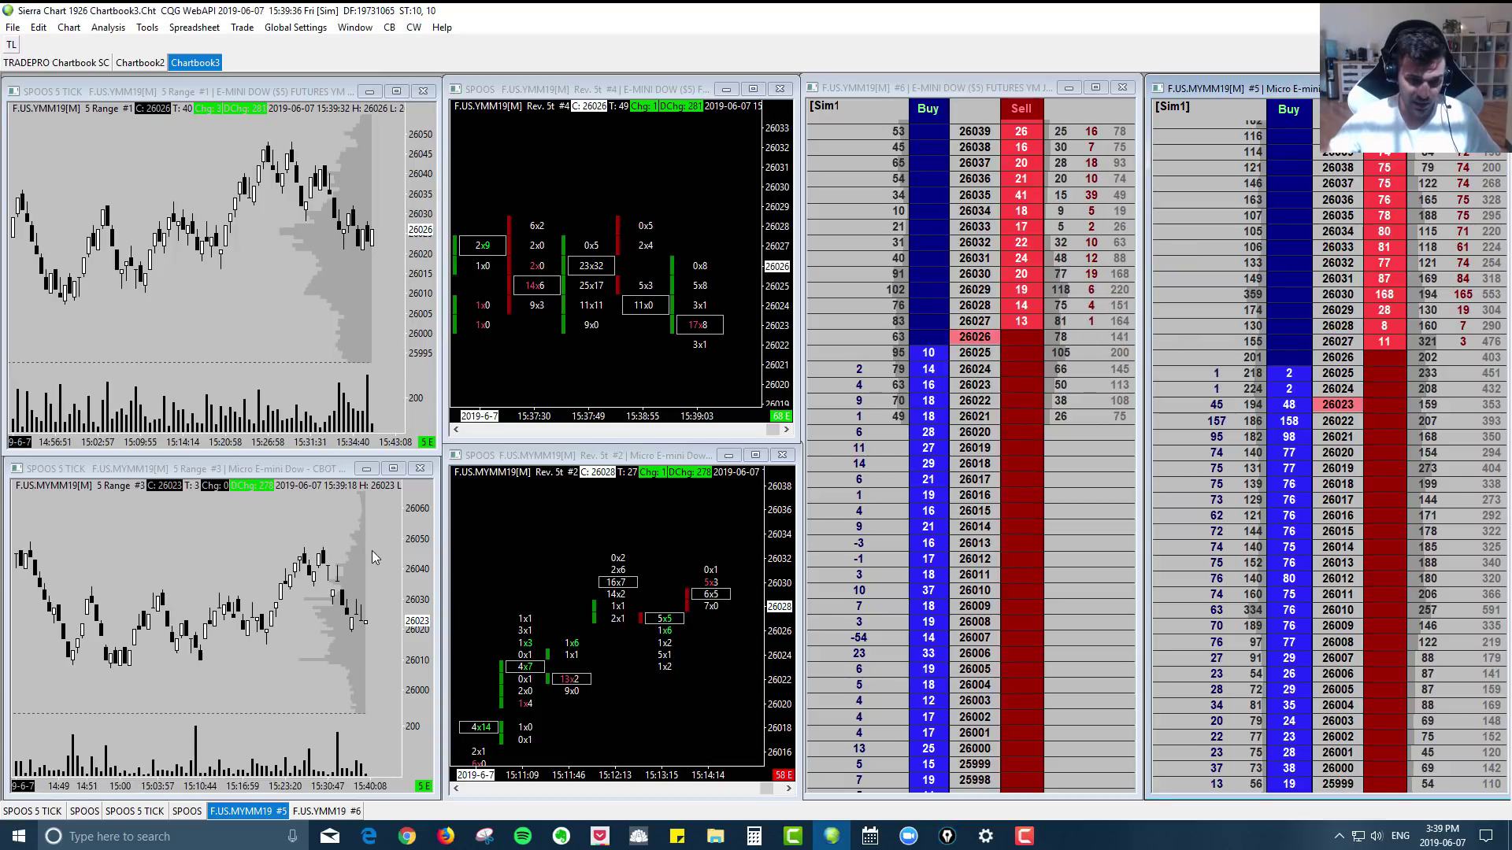